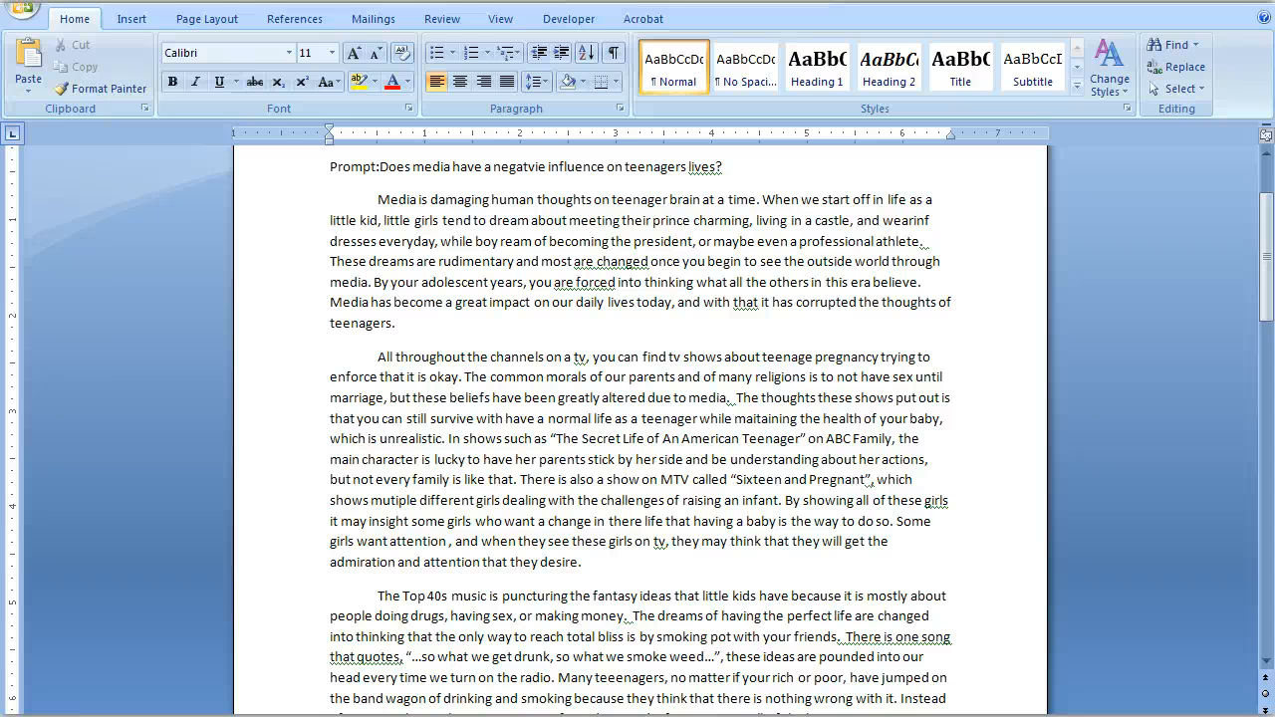
pyautogui.moveTo(377, 199); pyautogui.dragTo(388, 323)
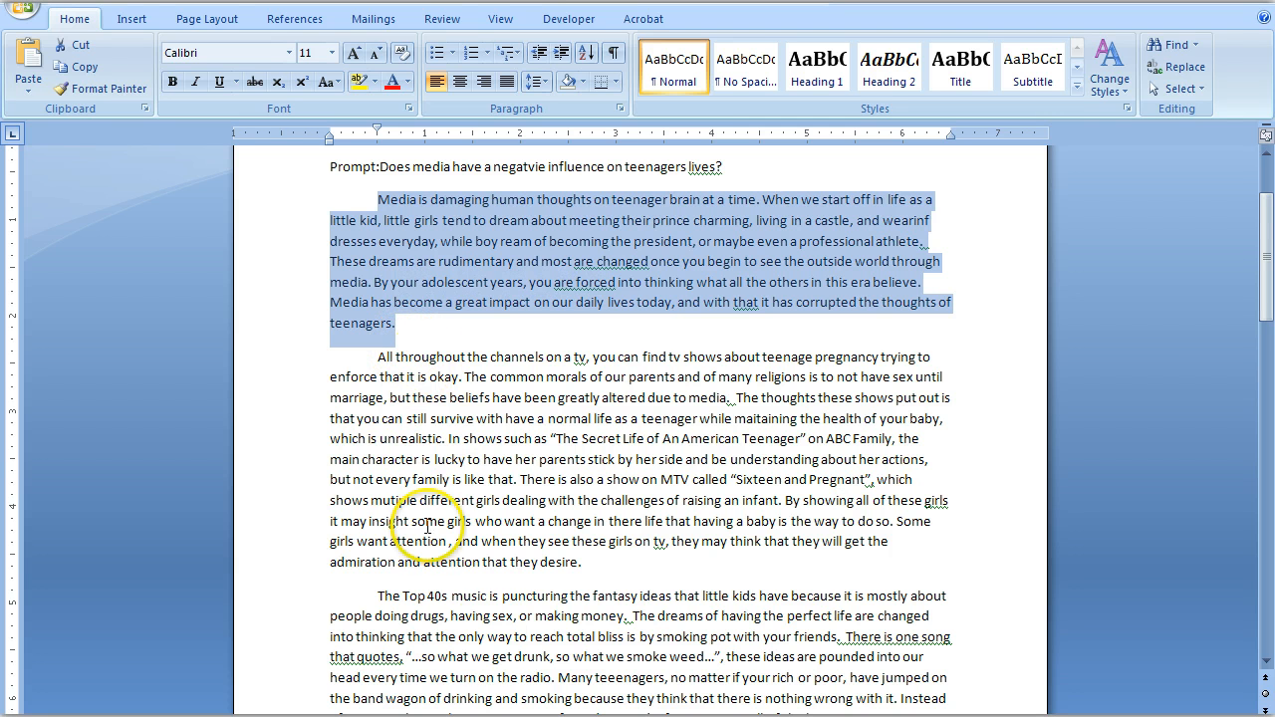
pyautogui.click(598, 329)
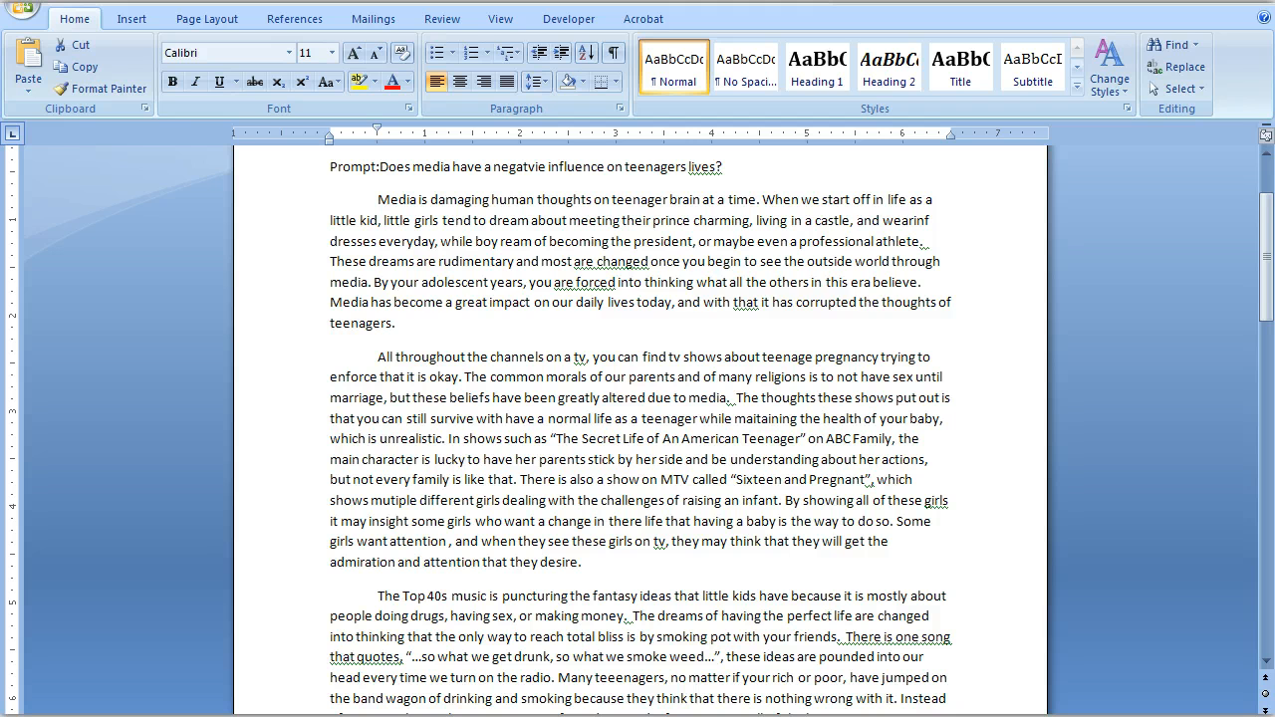
pyautogui.tripleClick(398, 204)
pyautogui.click(376, 200)
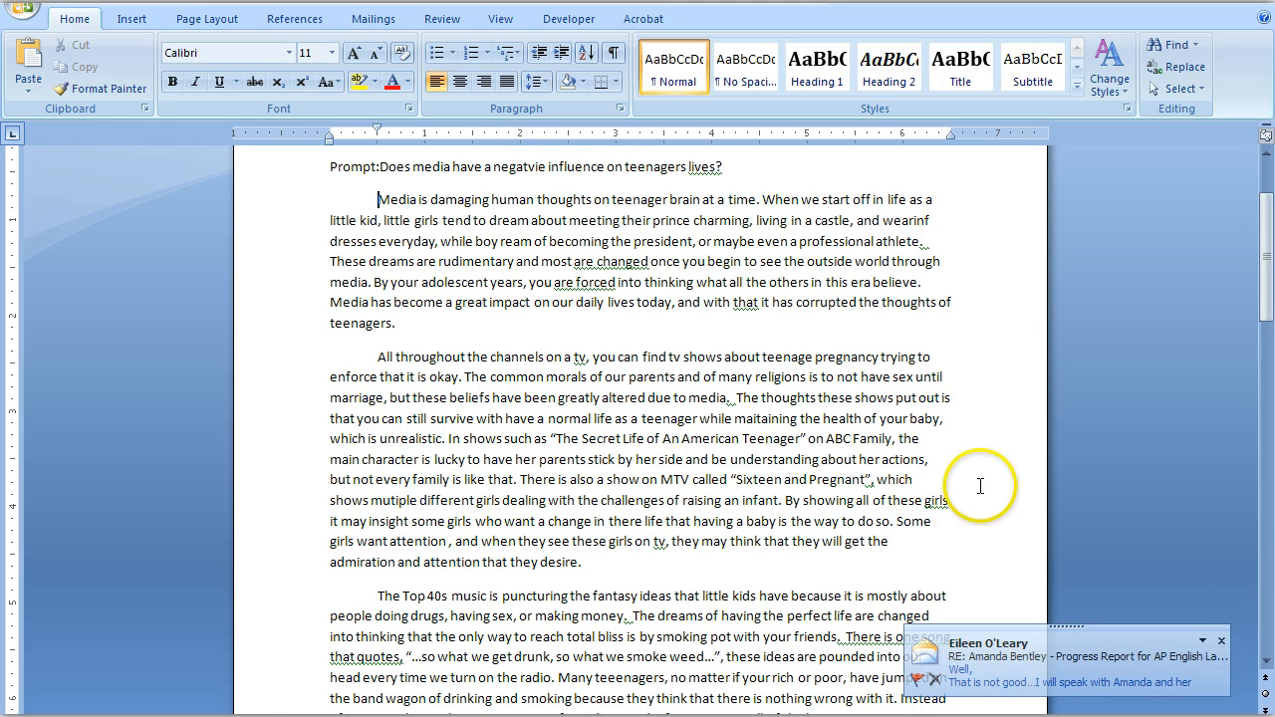
# - Comment on the essay's opening text through "dresses everyday," with the stock note about lacking a clear, concise thesis that directly addresses the prompt
pyautogui.click(1222, 640)
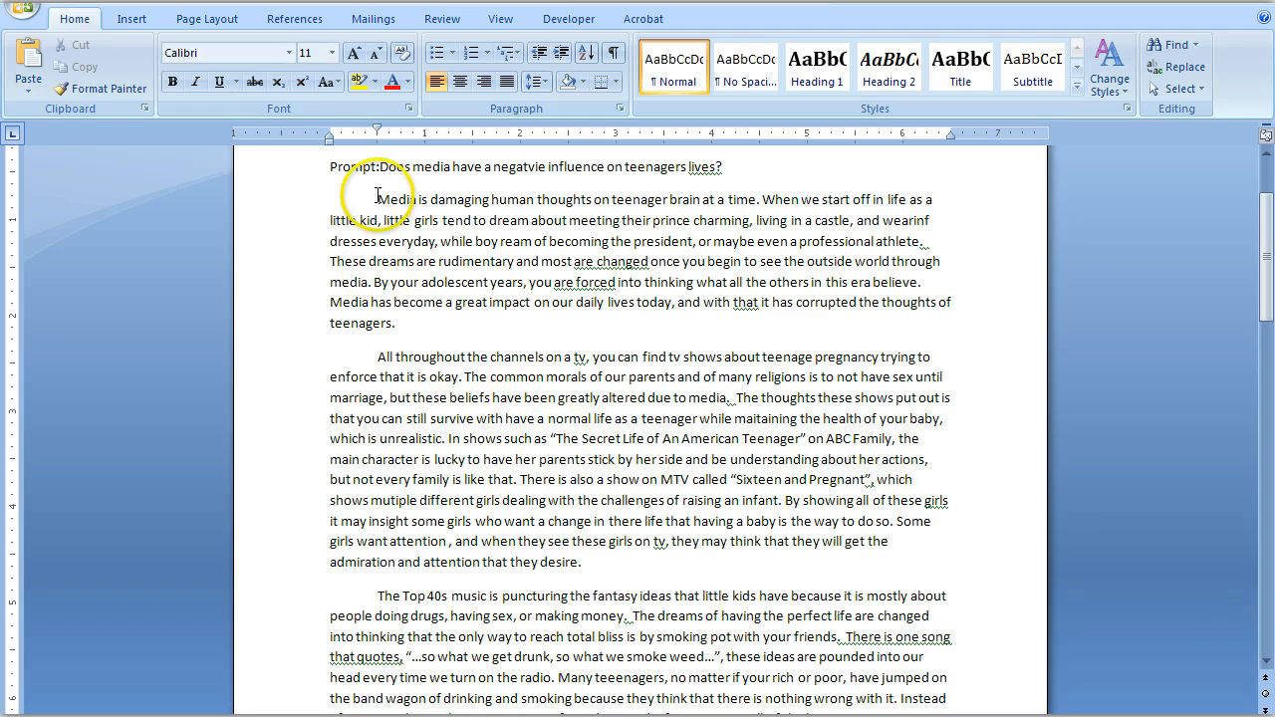
pyautogui.moveTo(376, 199); pyautogui.dragTo(439, 244)
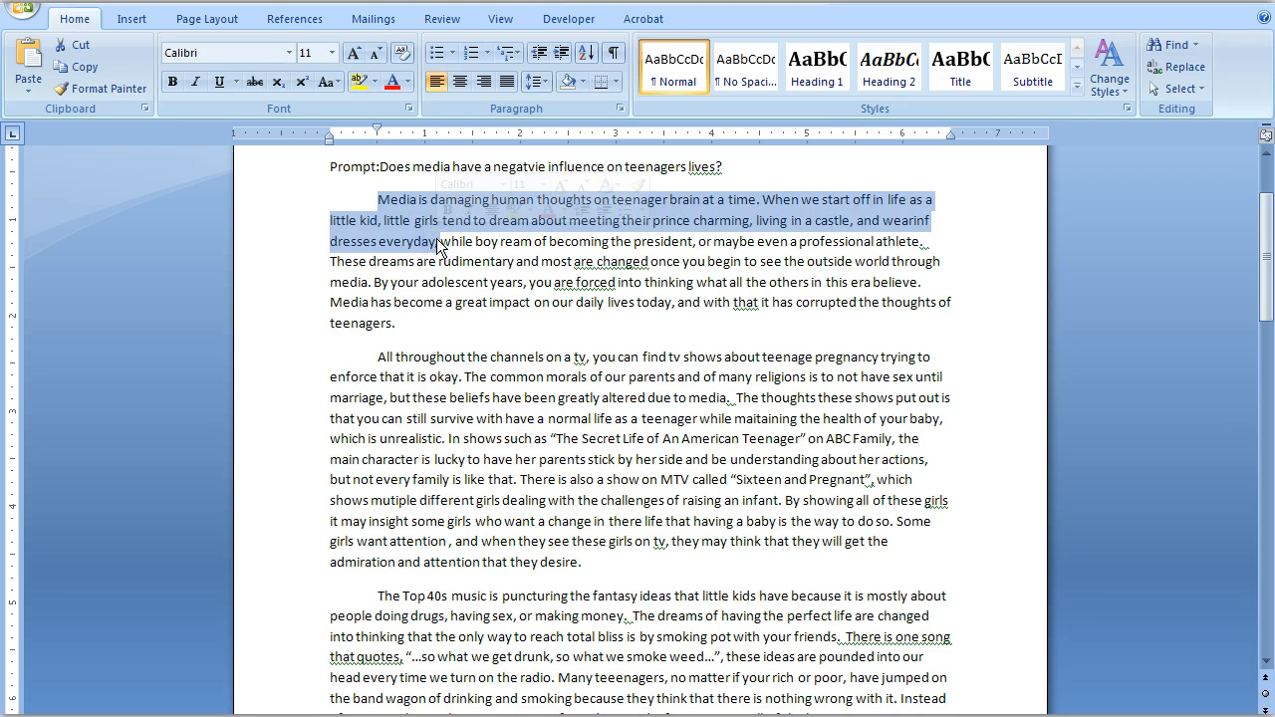
pyautogui.click(442, 18)
pyautogui.click(406, 65)
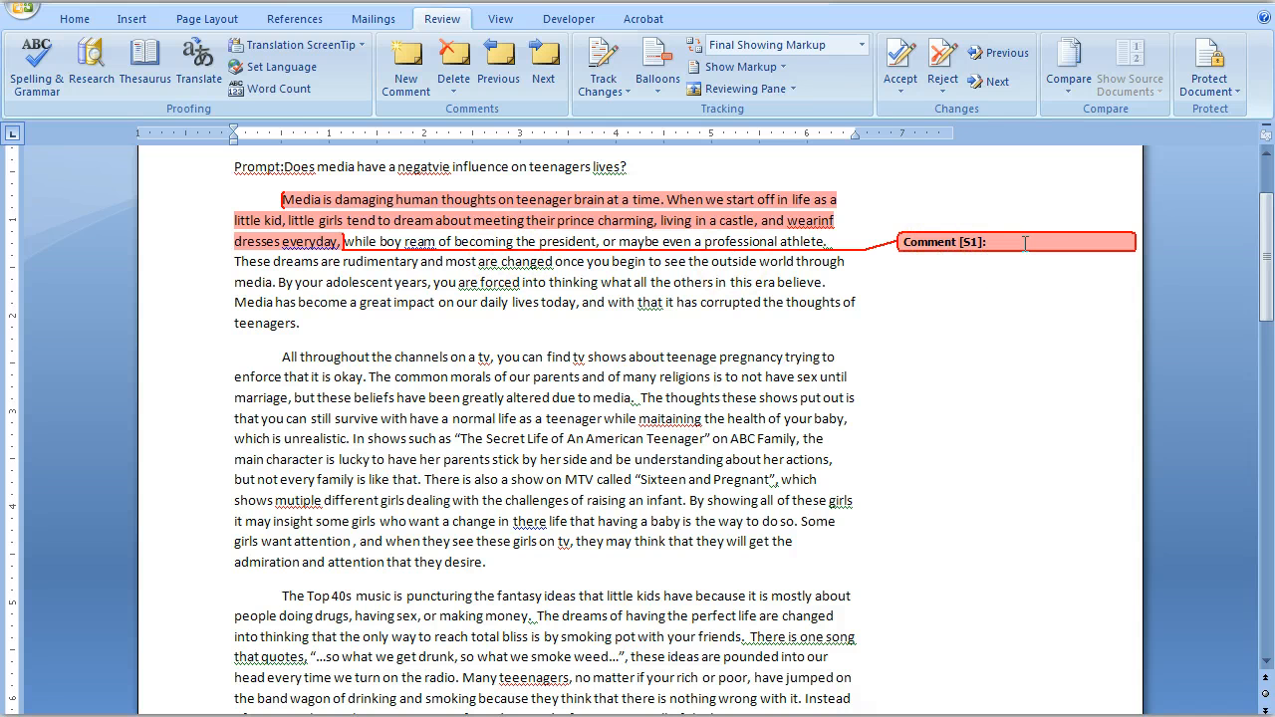
pyautogui.write('t.neede')
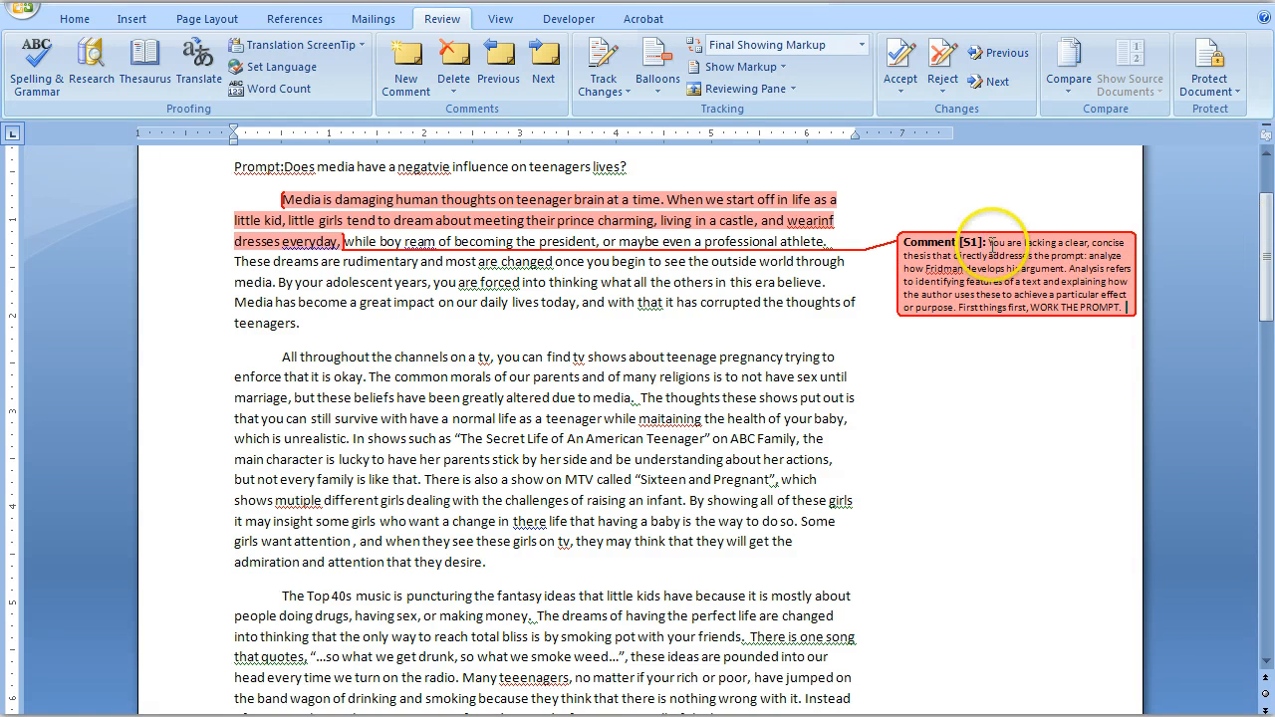
pyautogui.moveTo(986, 243); pyautogui.dragTo(1084, 256)
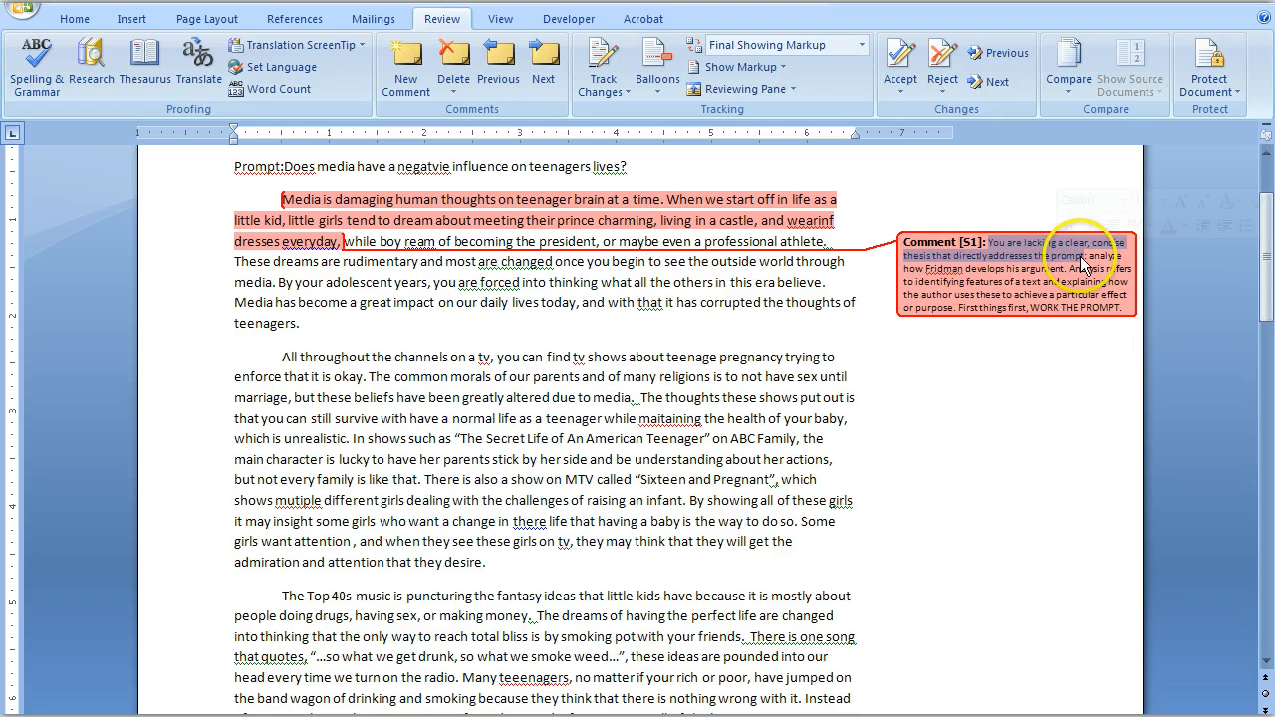
pyautogui.doubleClick(941, 268)
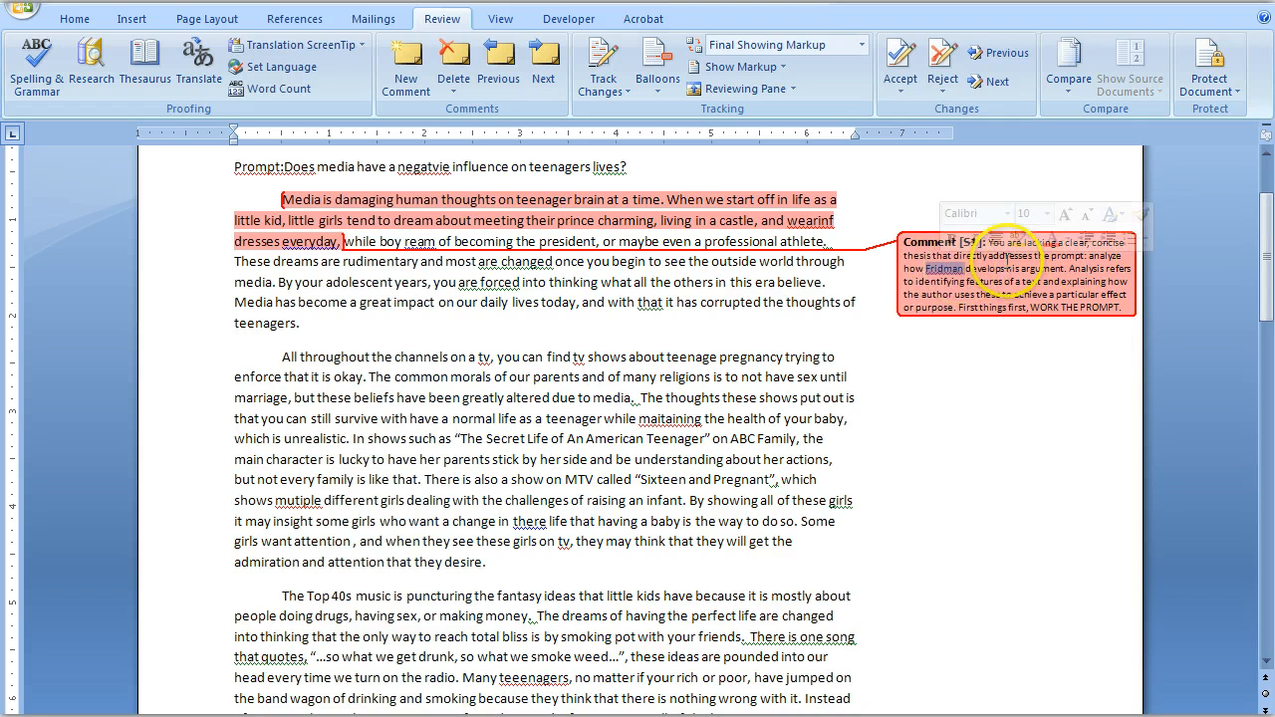
pyautogui.moveTo(1068, 269); pyautogui.dragTo(1124, 308)
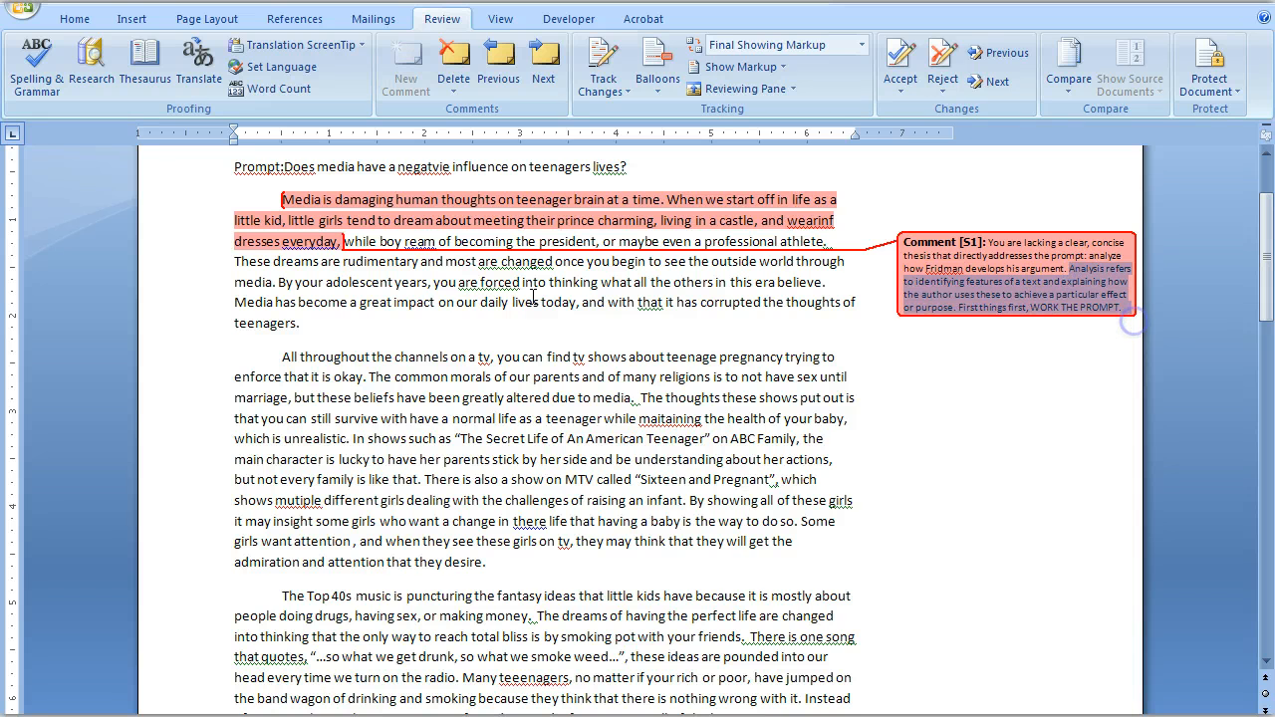
# - Comment across the break between the first and second paragraphs with the "syn." stock phrase "You need a smoother transition between paragraphs here."
pyautogui.click(351, 337)
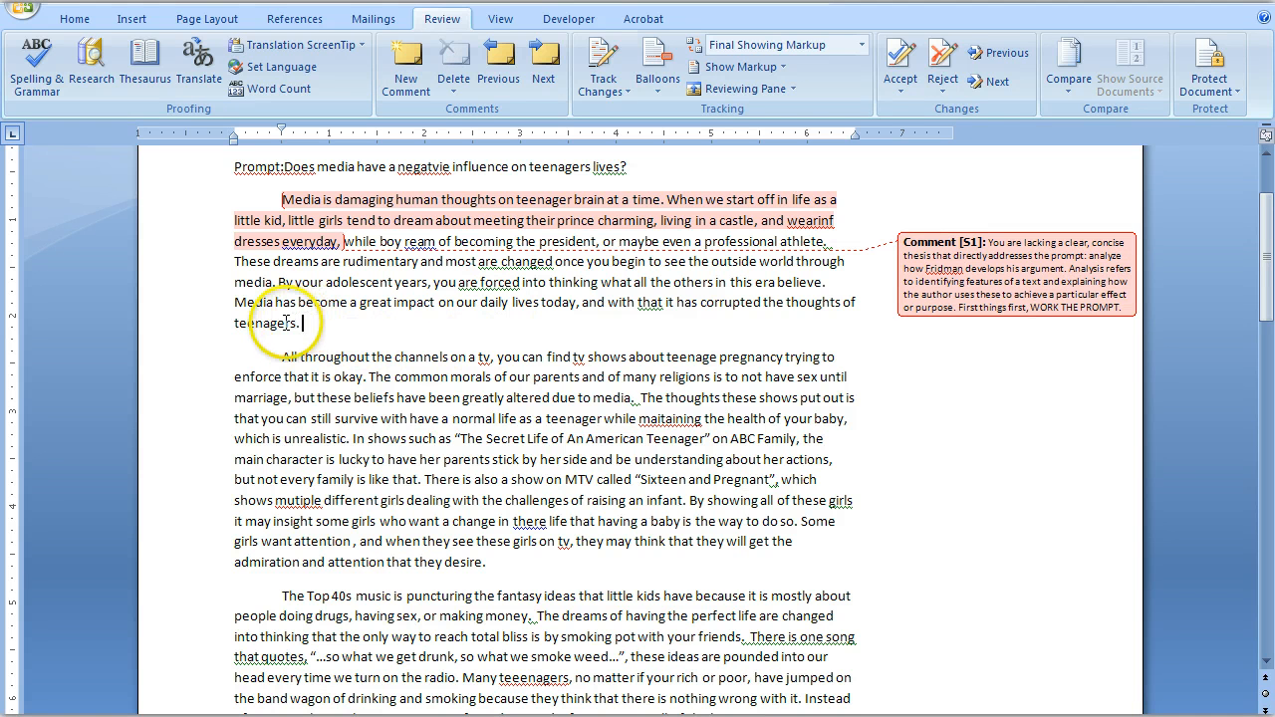
pyautogui.click(287, 323)
pyautogui.moveTo(301, 324); pyautogui.dragTo(294, 356)
pyautogui.hotkey('ctrl', 'alt', 'm')
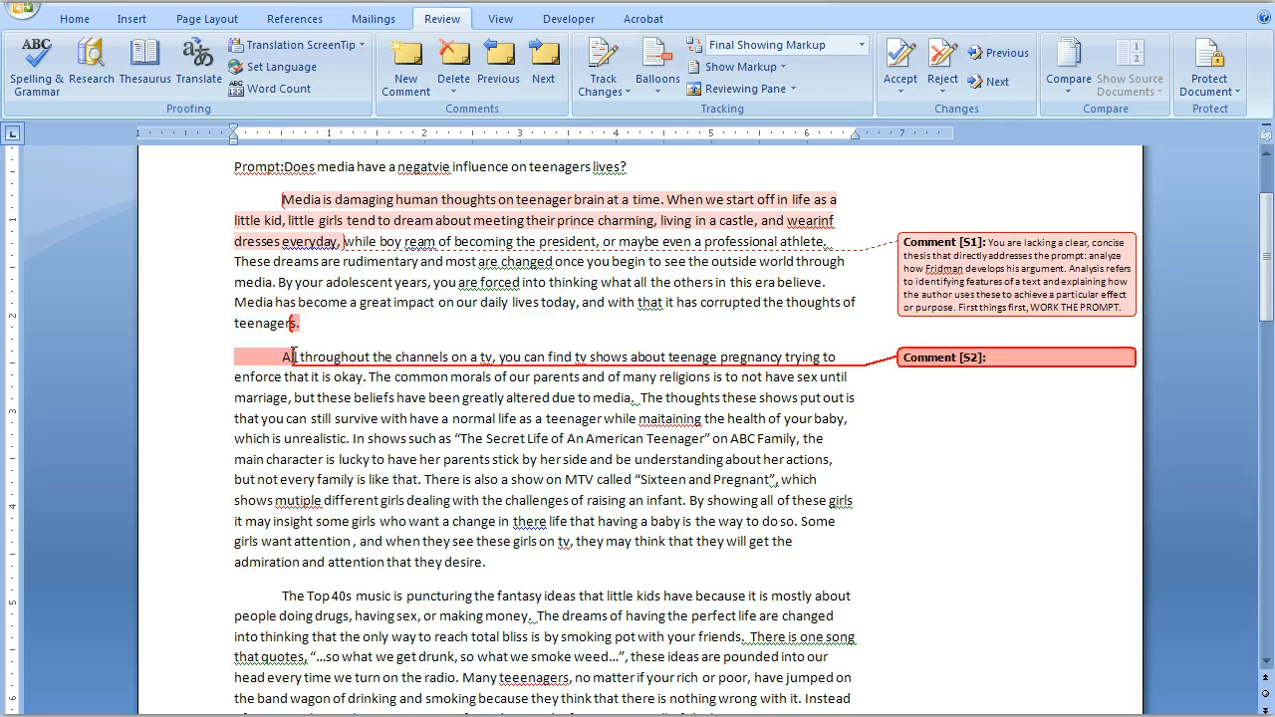
pyautogui.write('syn.')
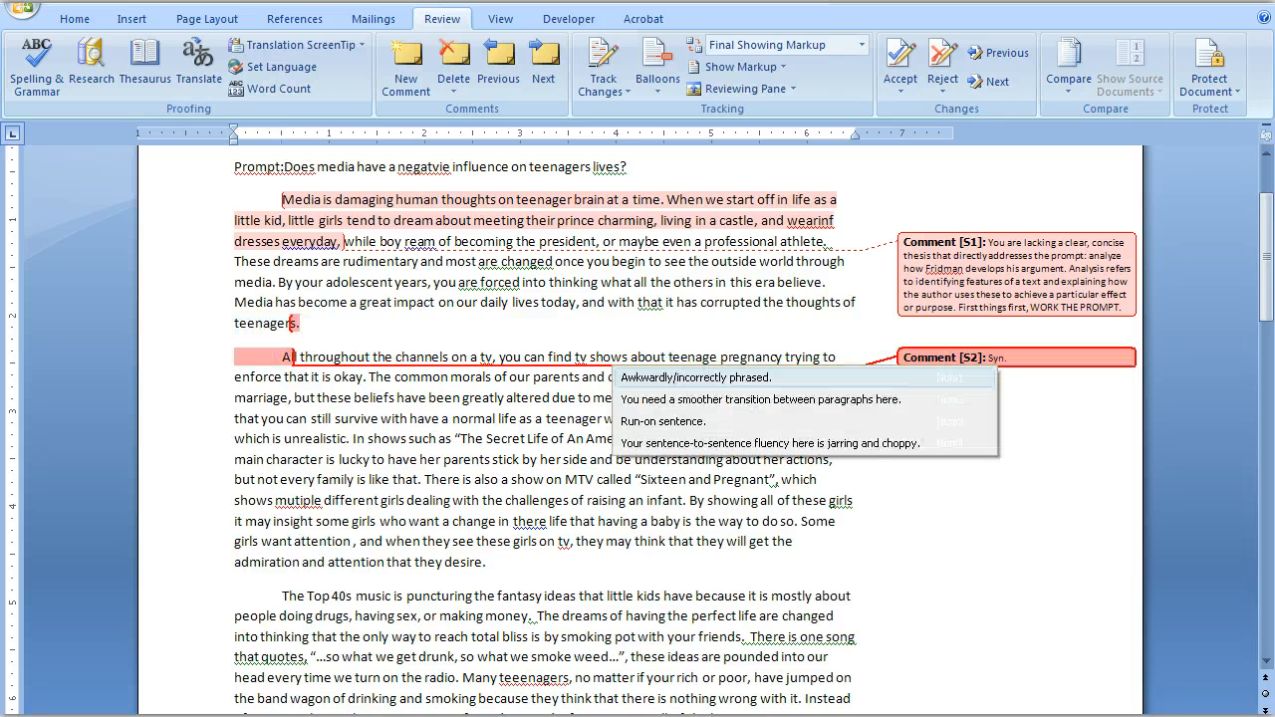
pyautogui.write('transition between paragraphs here')
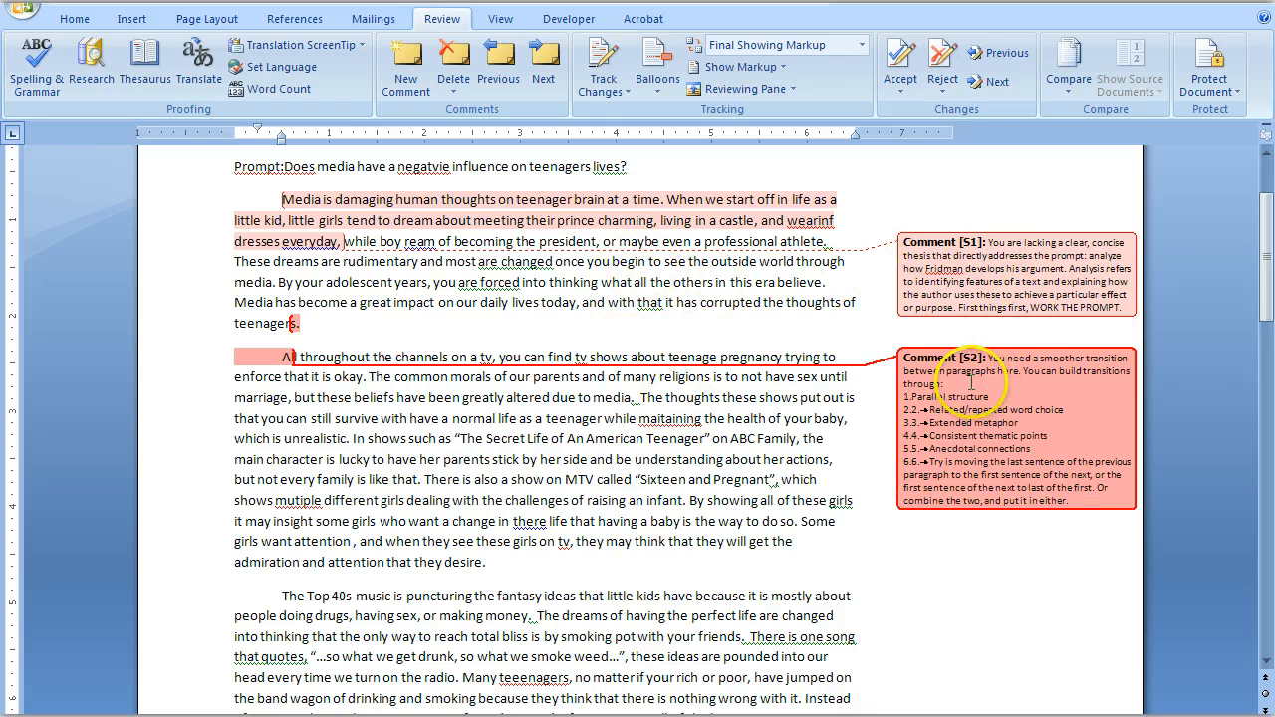
pyautogui.moveTo(914, 397); pyautogui.dragTo(1092, 500)
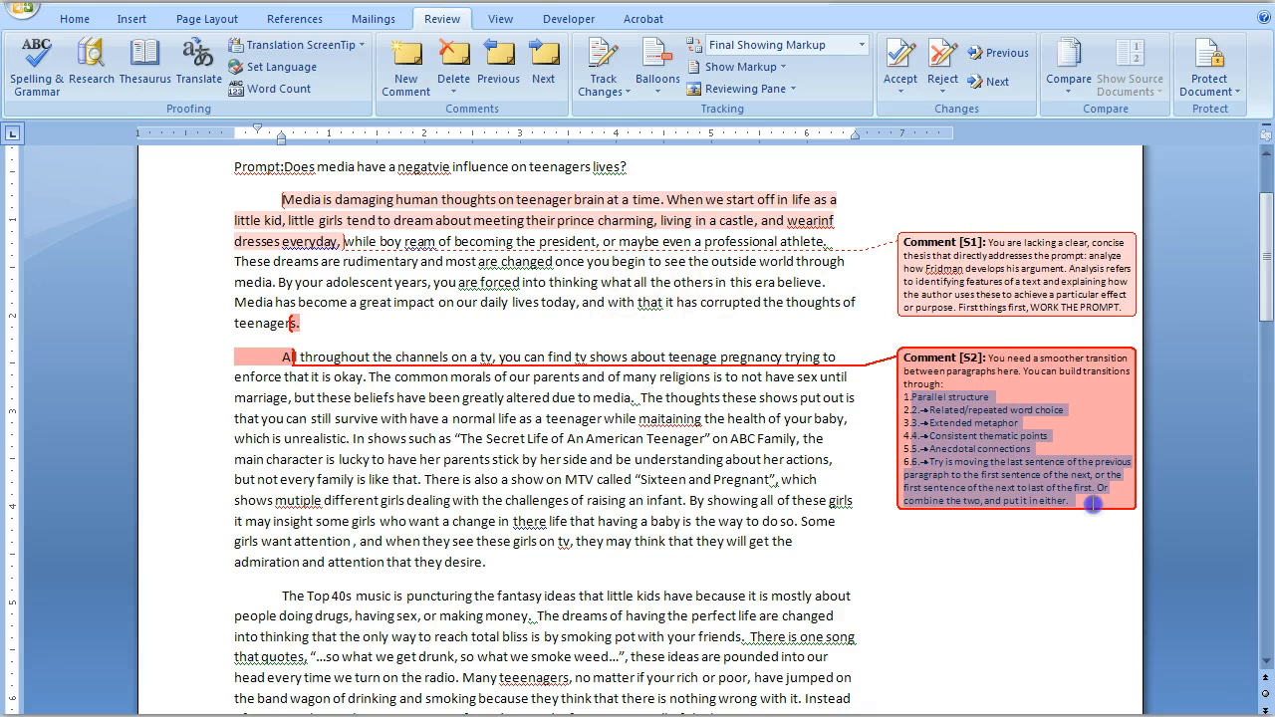
pyautogui.click(1093, 500)
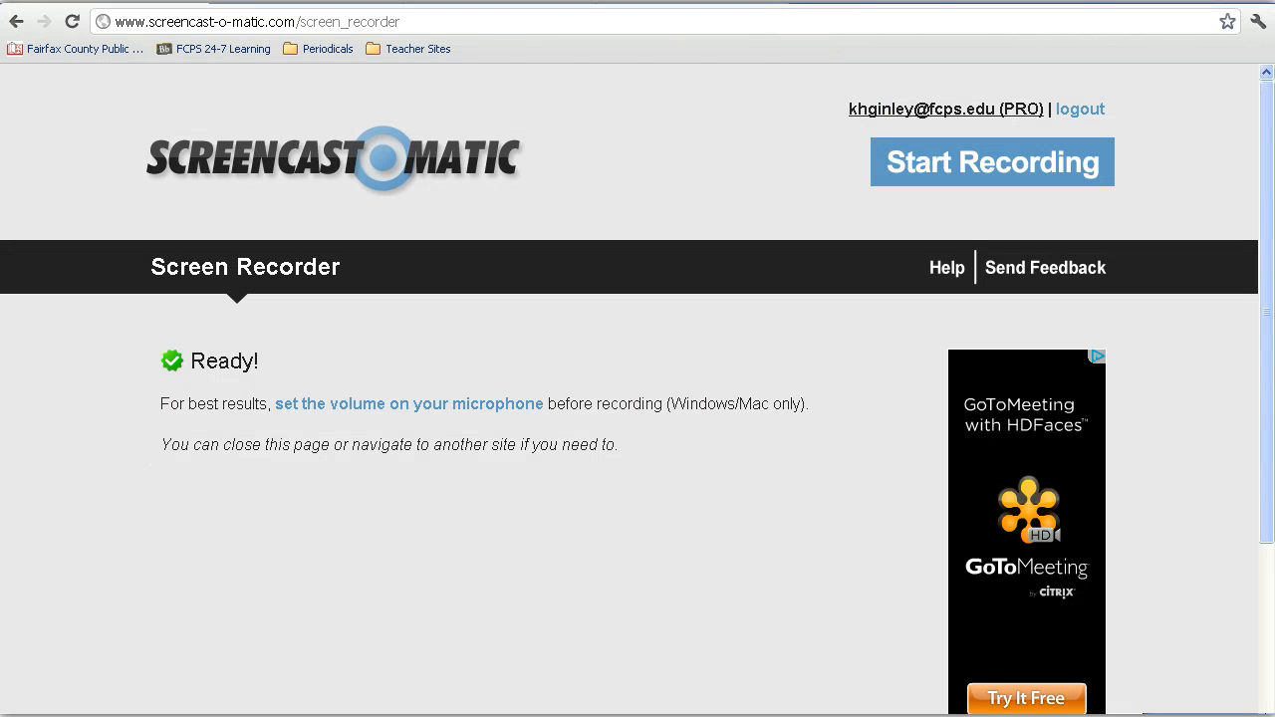
# - Search the web for phraseexpress in the browser and open the PhraseExpress website
pyautogui.click(764, 11)
pyautogui.write('phra')
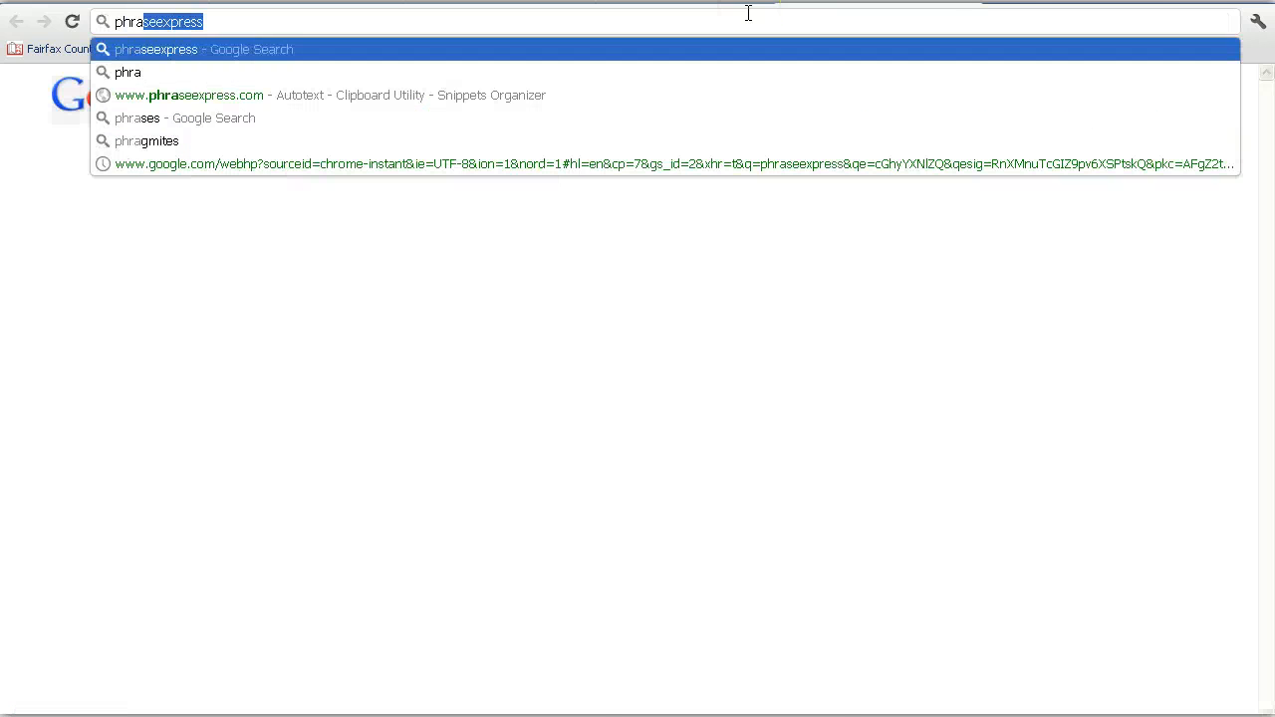
pyautogui.press('Return')
pyautogui.click(344, 298)
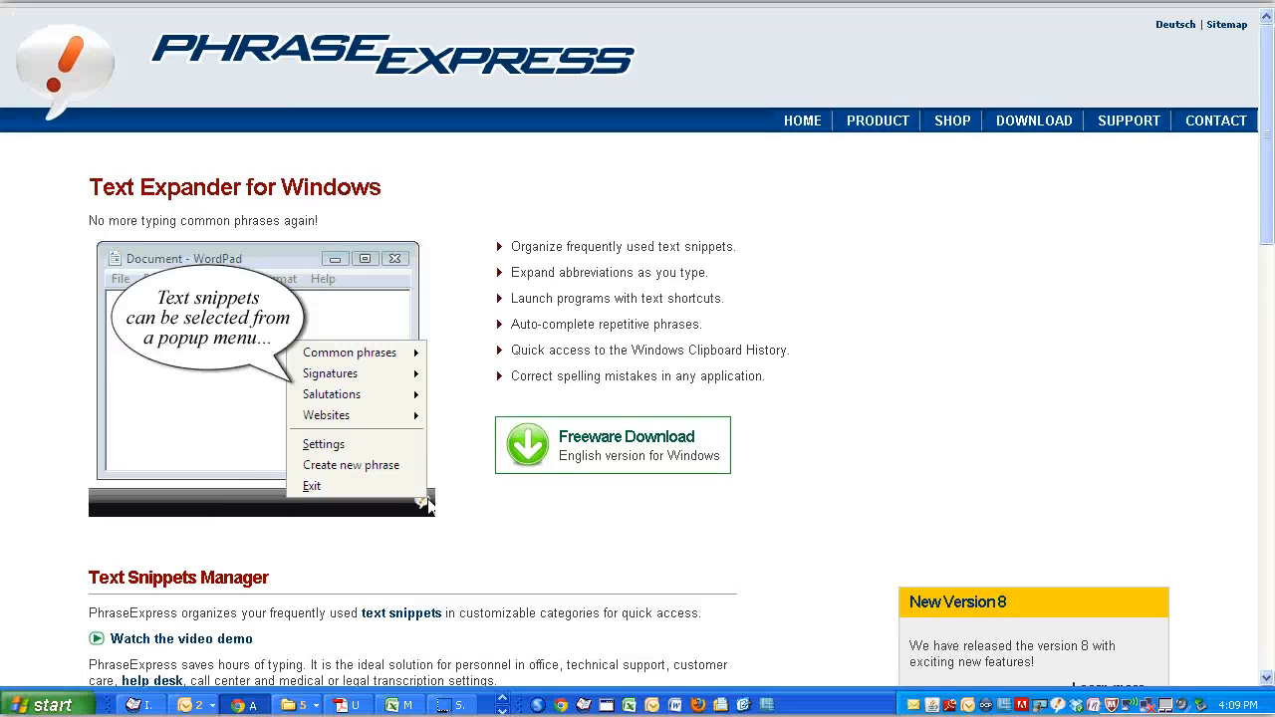
# - Switch to PhraseExpress and open its settings with the list of phrases and folders
pyautogui.click(1060, 707)
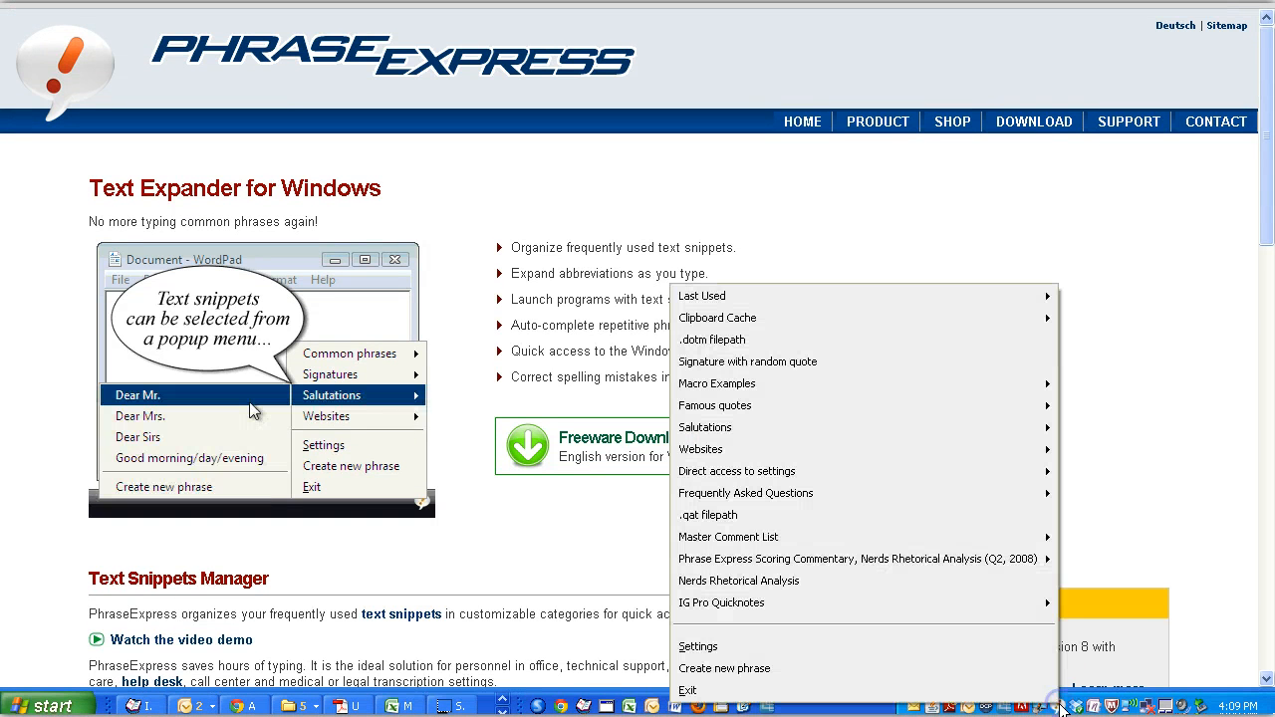
pyautogui.click(880, 642)
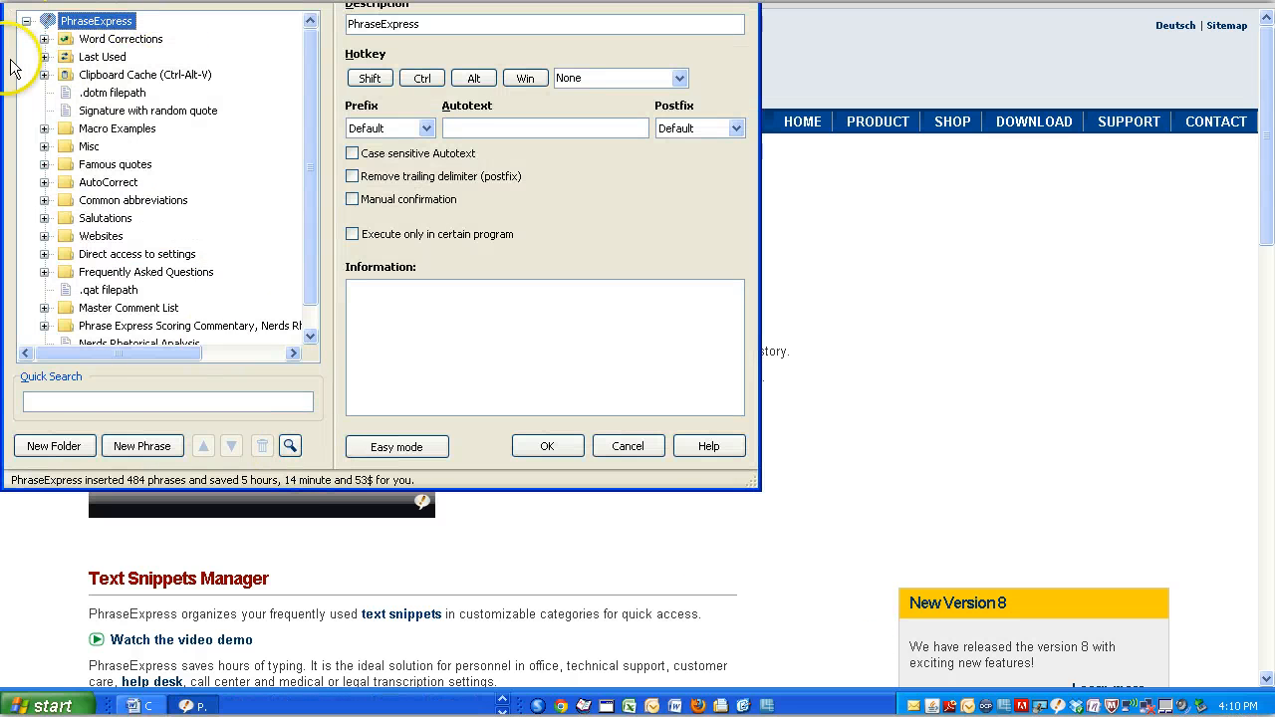
pyautogui.moveTo(313, 46)
pyautogui.mouseDown()
pyautogui.moveTo(312, 113)
pyautogui.moveTo(312, 32)
pyautogui.mouseUp()
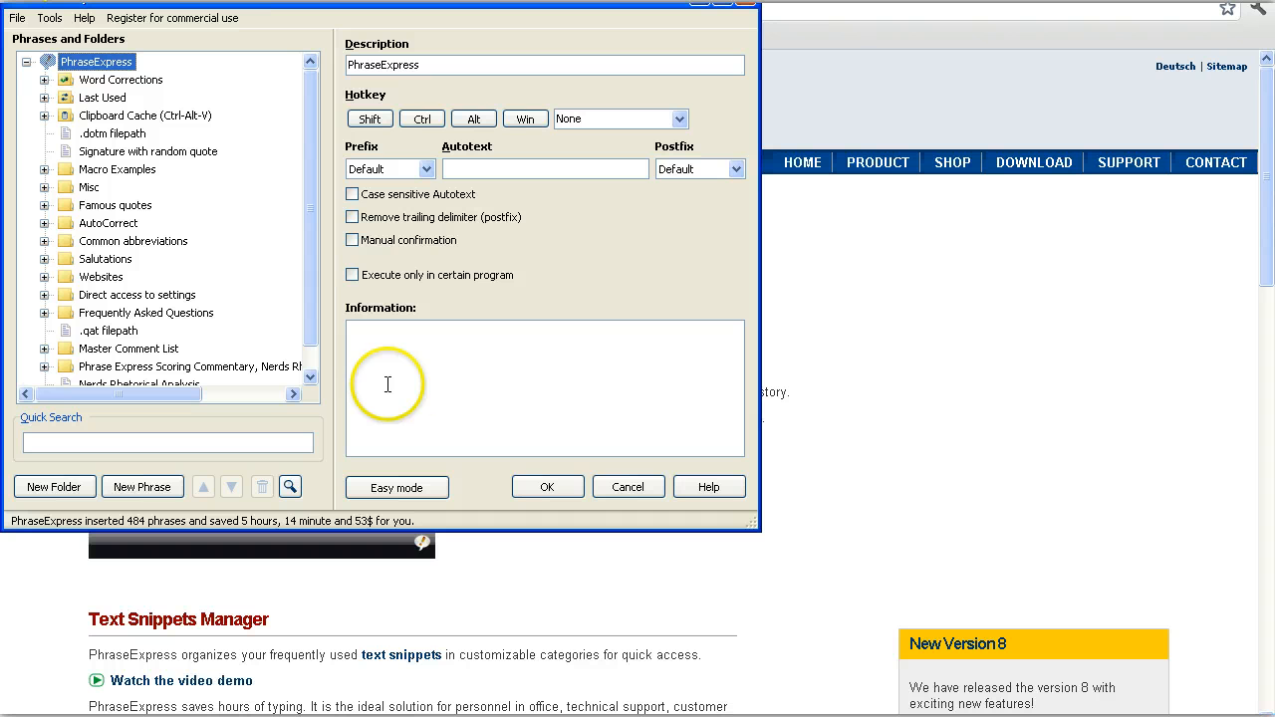
pyautogui.moveTo(443, 63); pyautogui.dragTo(302, 68)
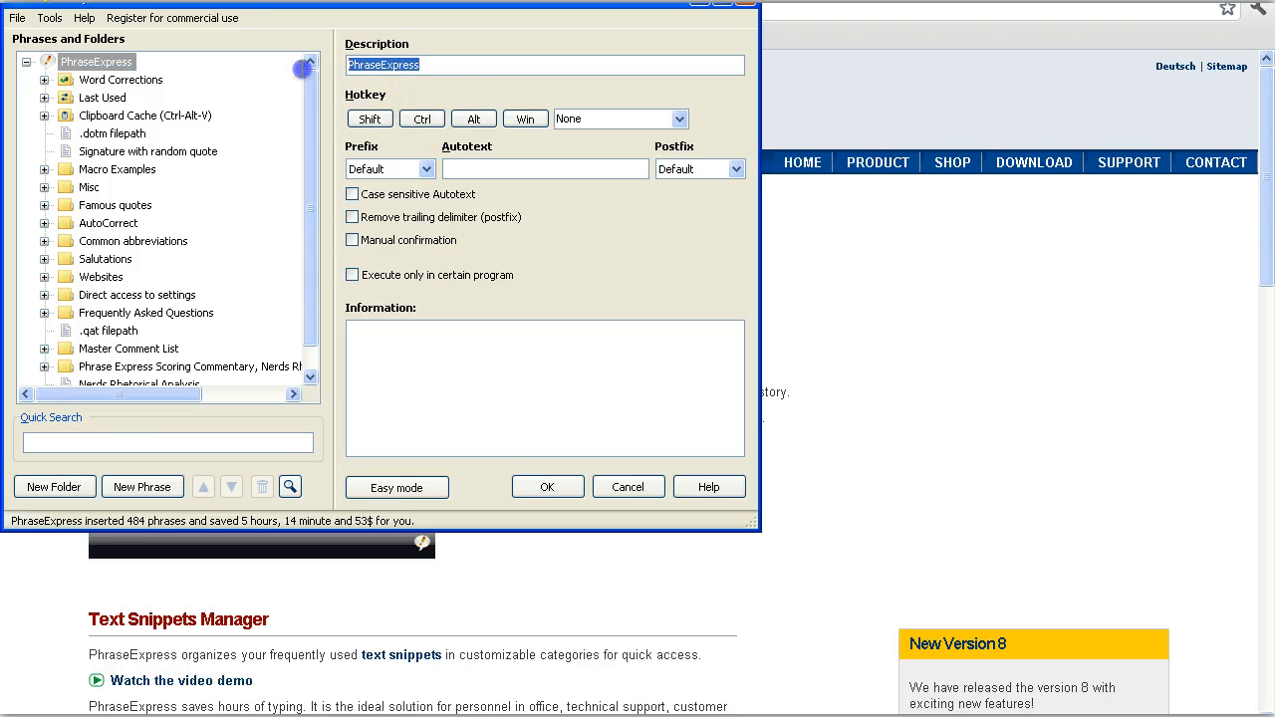
# - Create a new phrase with the description "Awkward Phrasing"
pyautogui.click(139, 487)
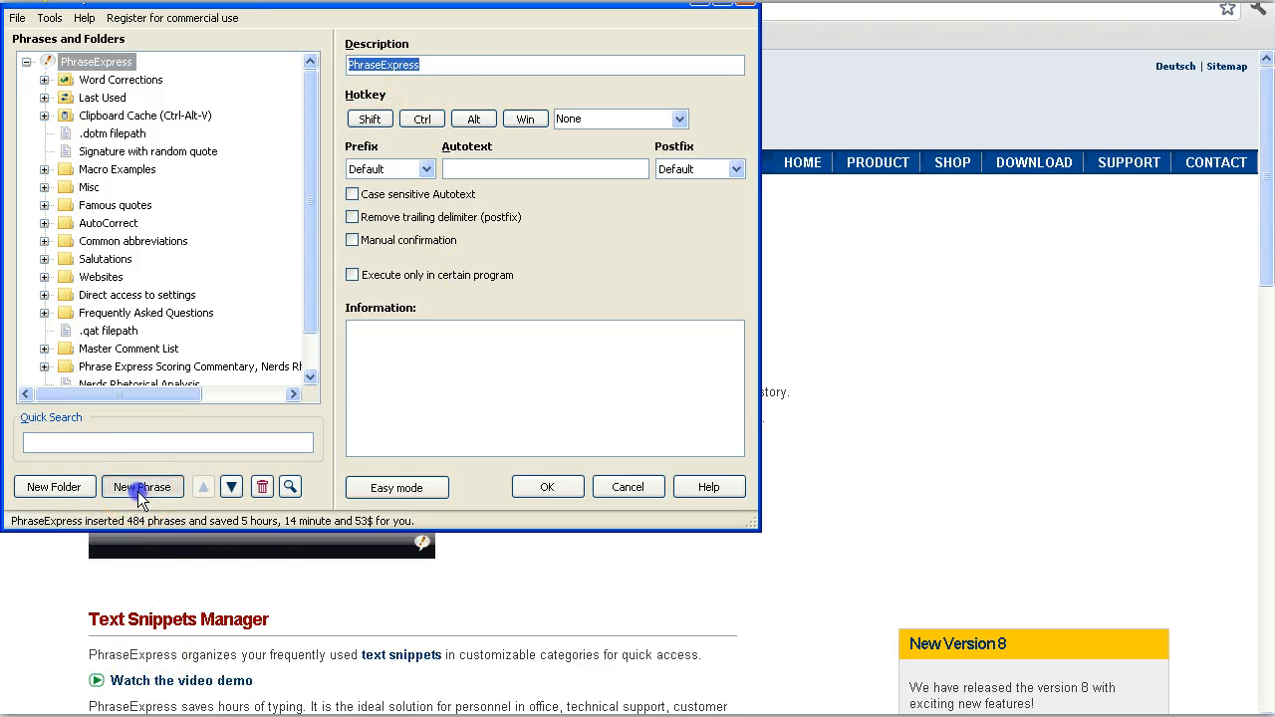
pyautogui.moveTo(455, 63); pyautogui.dragTo(285, 64)
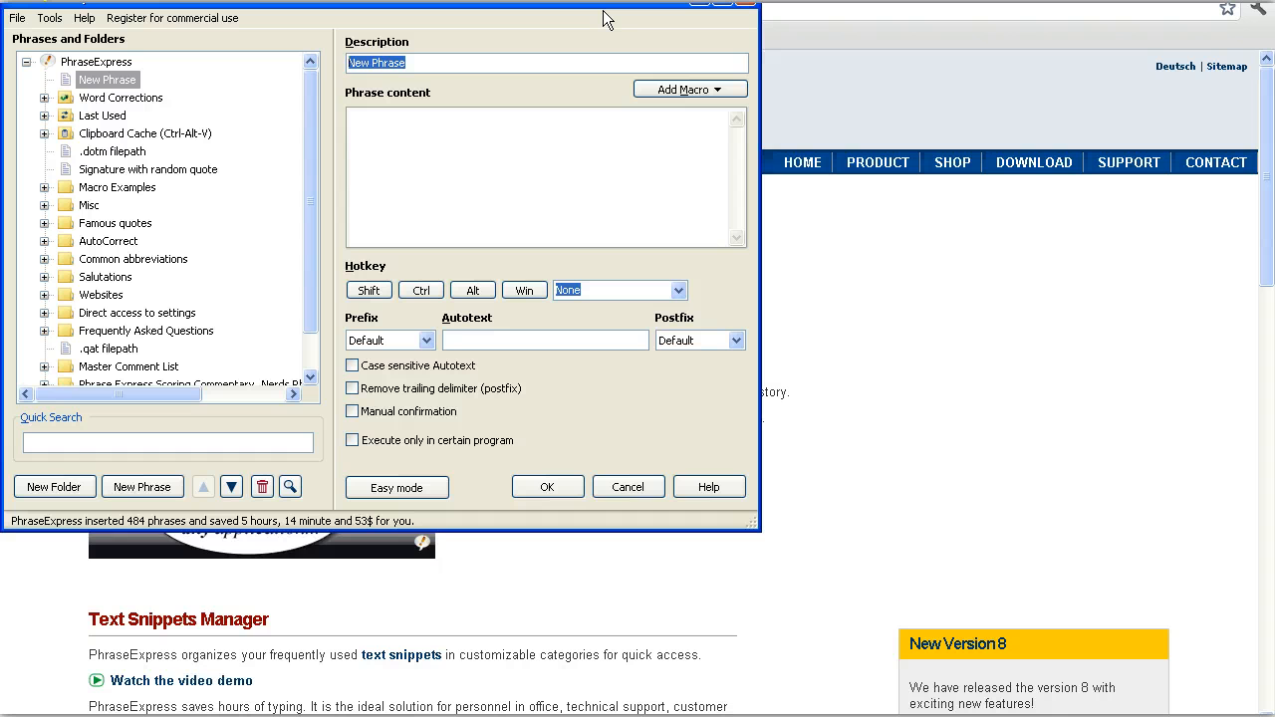
pyautogui.write('Awk')
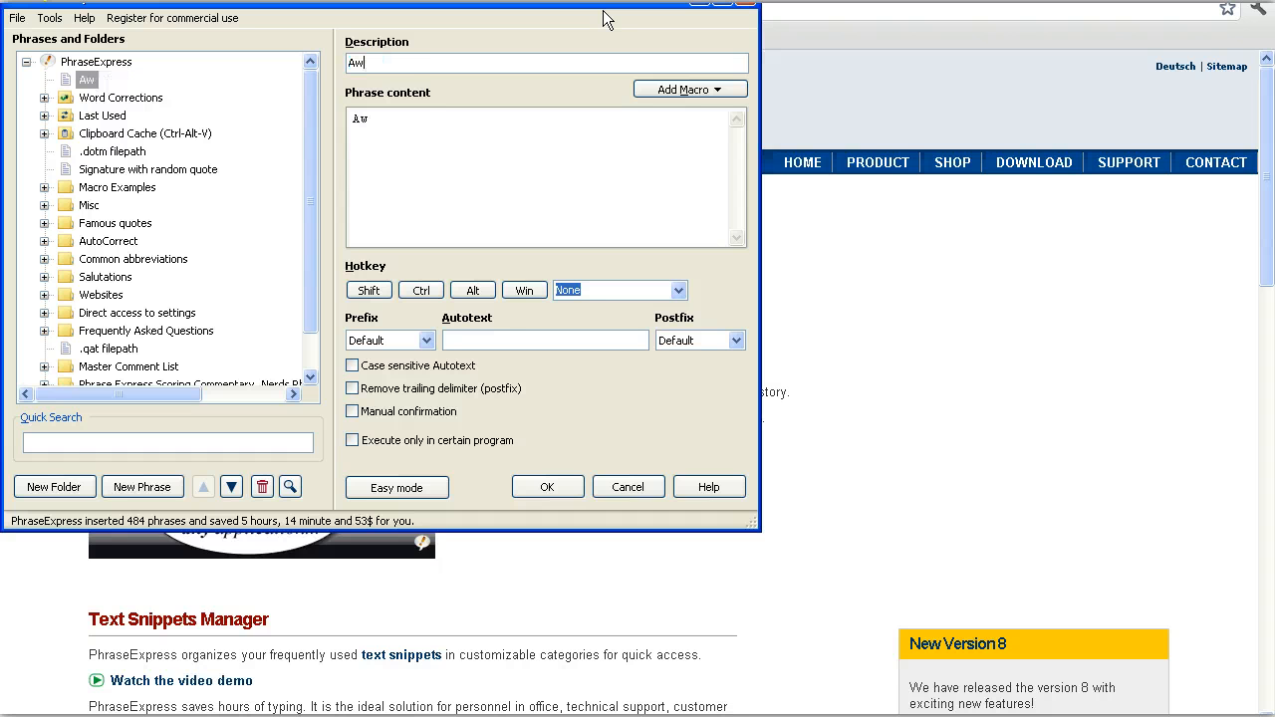
pyautogui.press('BackSpace')
pyautogui.press('BackSpace')
pyautogui.press('BackSpace')
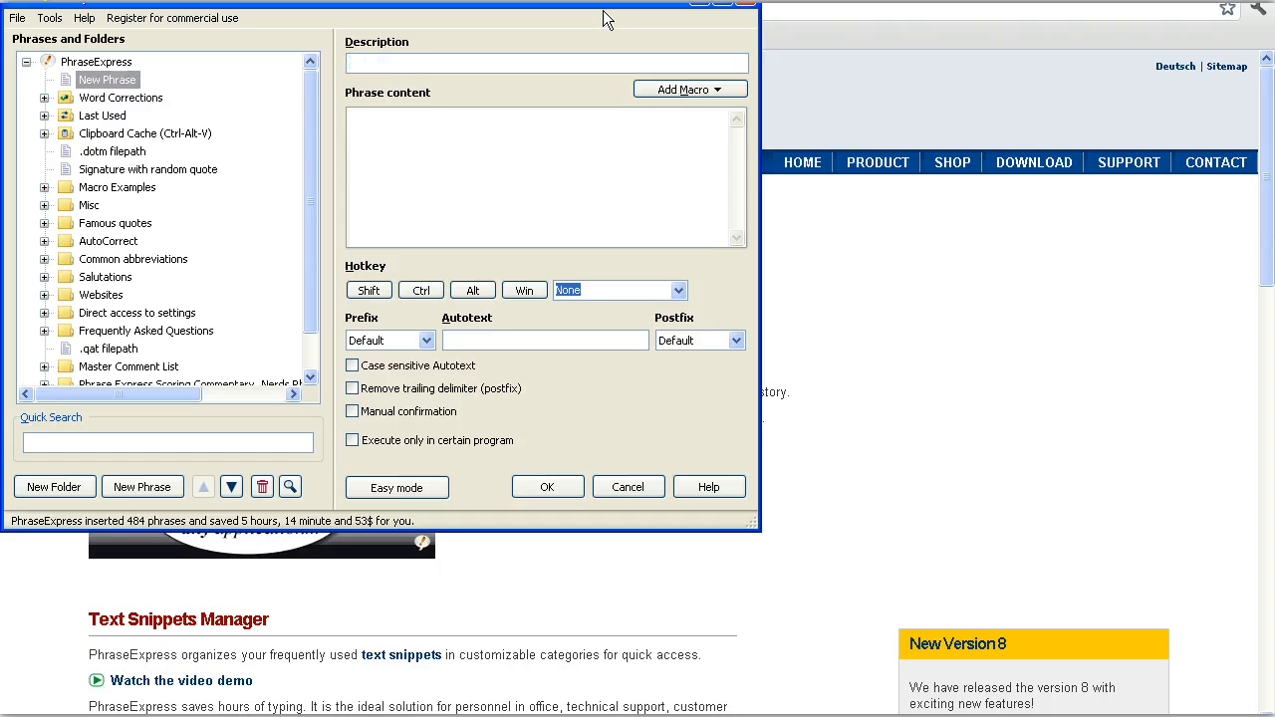
pyautogui.write('Awk')
pyautogui.press('BackSpace')
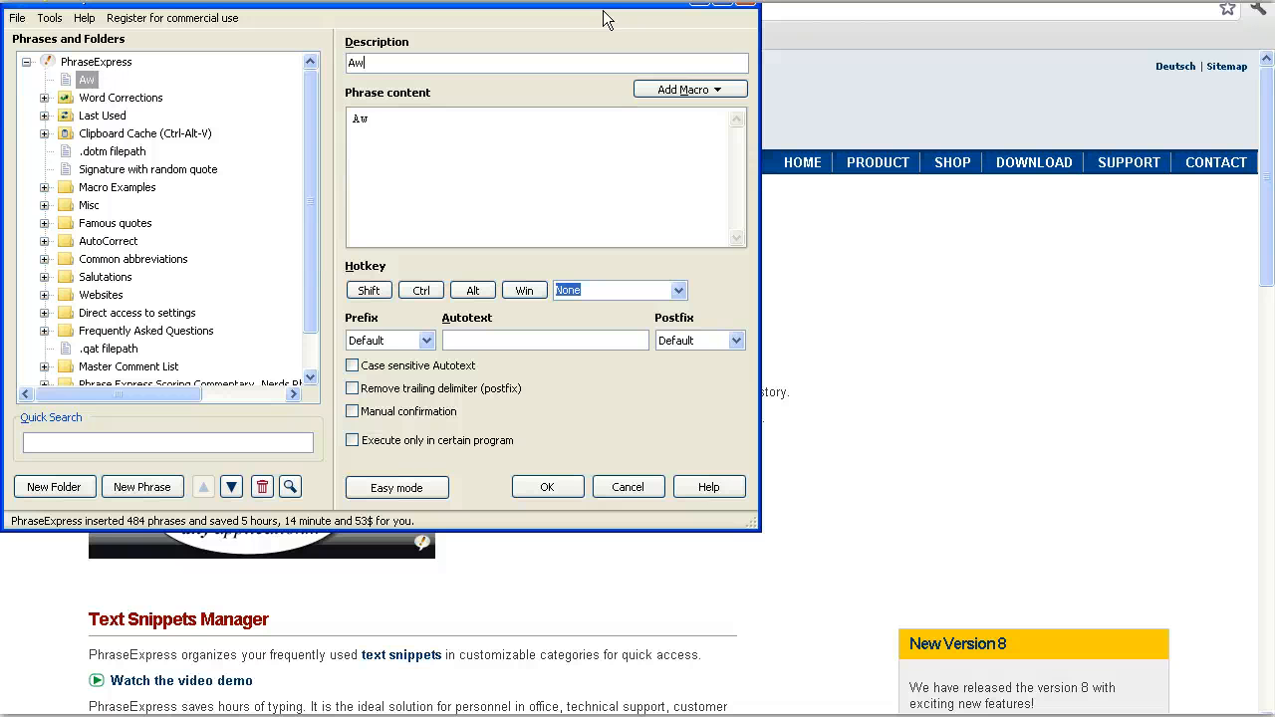
pyautogui.write('kward Phr')
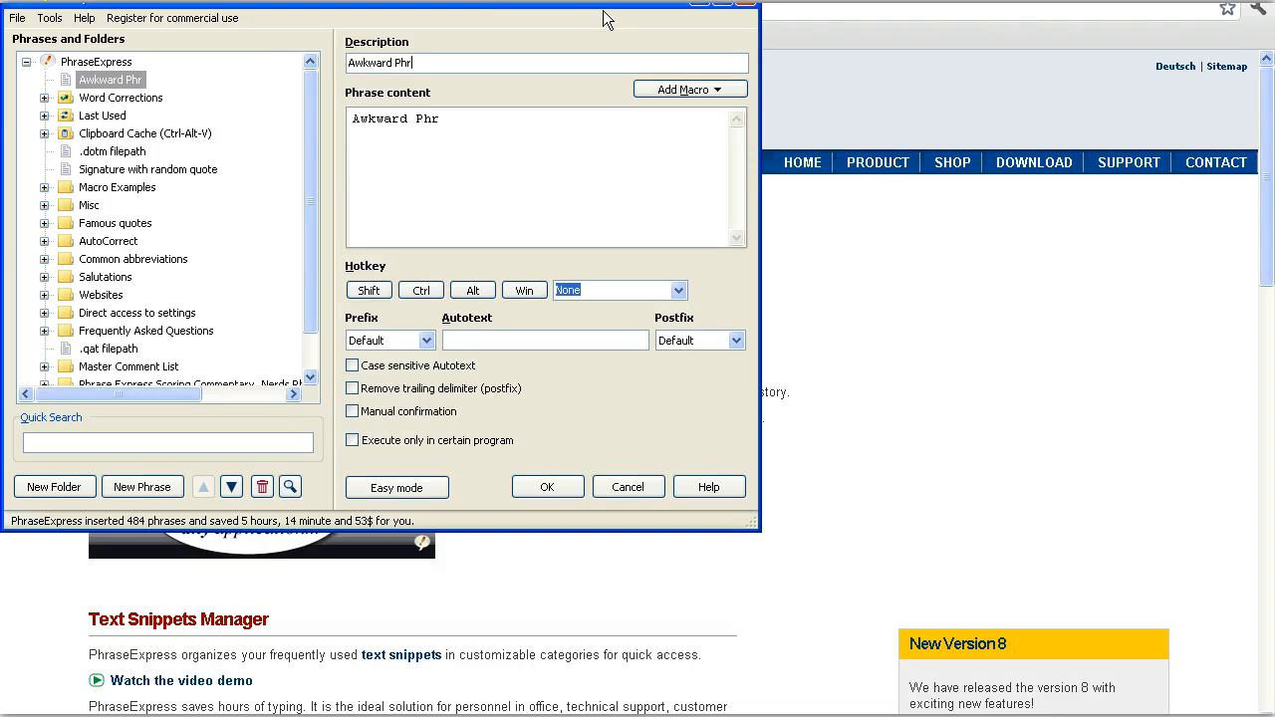
pyautogui.write('asing')
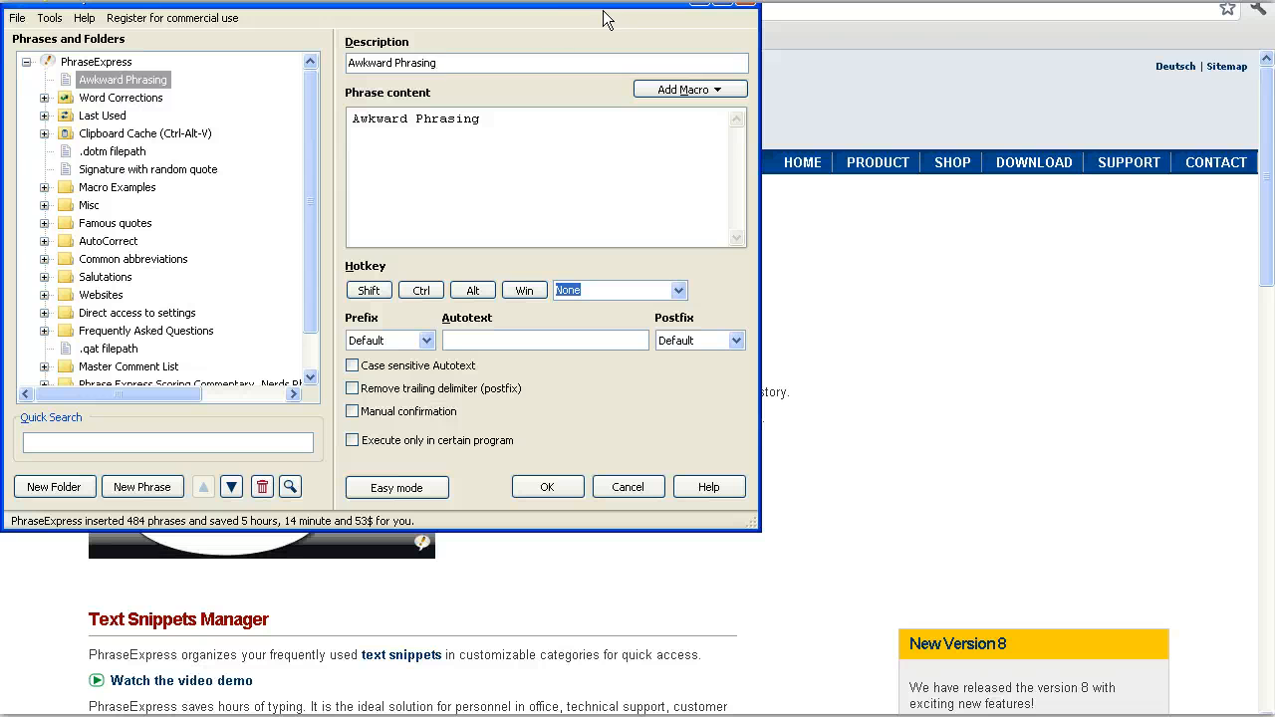
# - Replace the "Awkward Phrasing" phrase's content with "This phrase has an awkward fluency to it."
pyautogui.click(500, 136)
pyautogui.hotkey('ctrl', 'a')
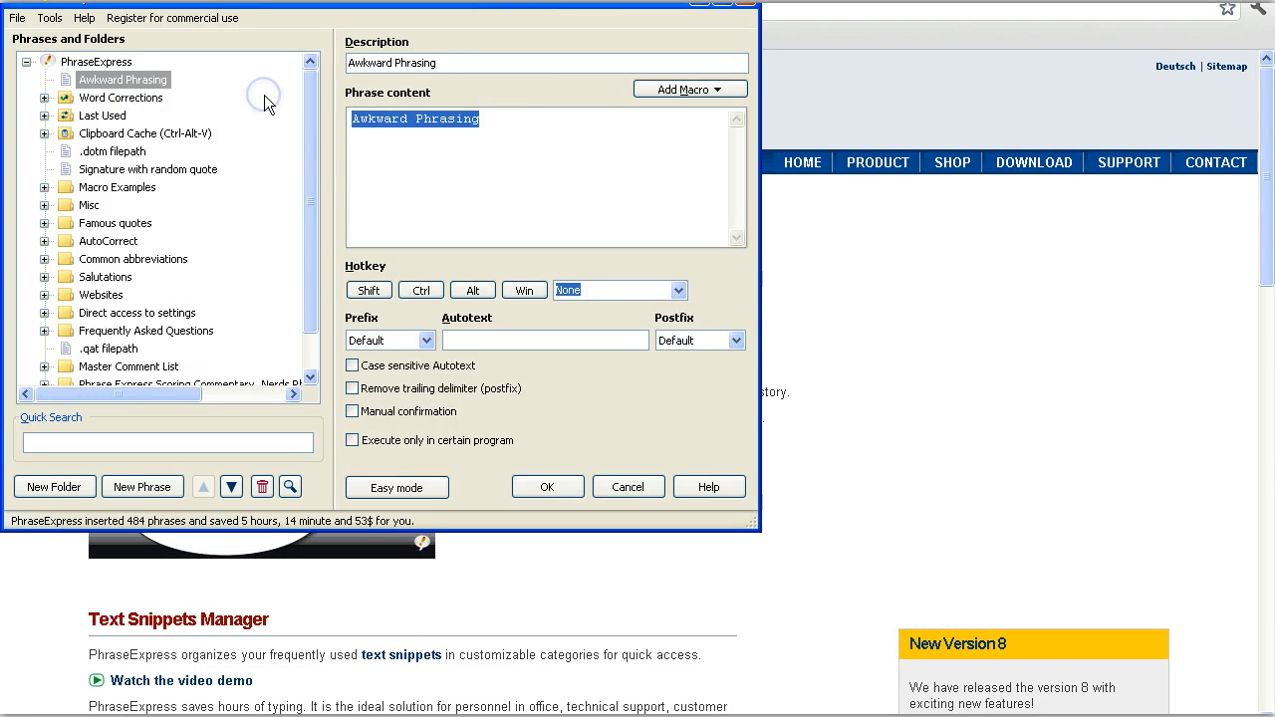
pyautogui.write('mhis')
pyautogui.click(379, 185)
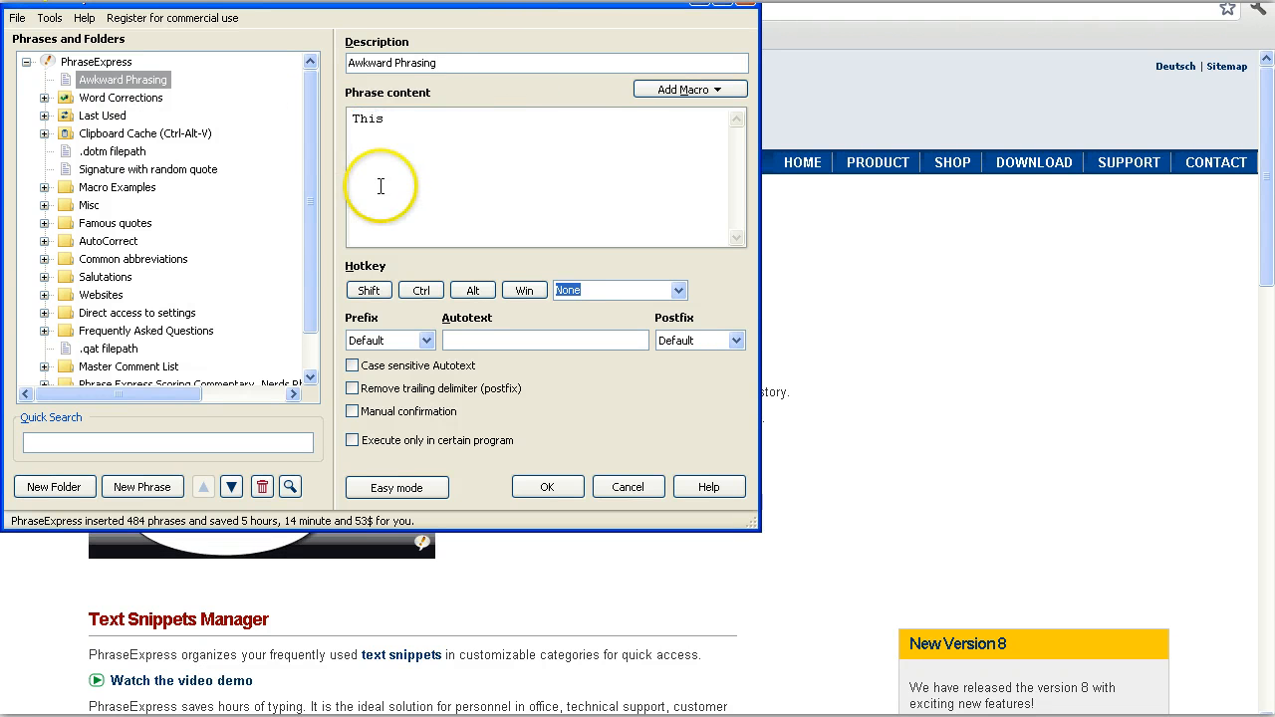
pyautogui.write('phre')
pyautogui.write('se ')
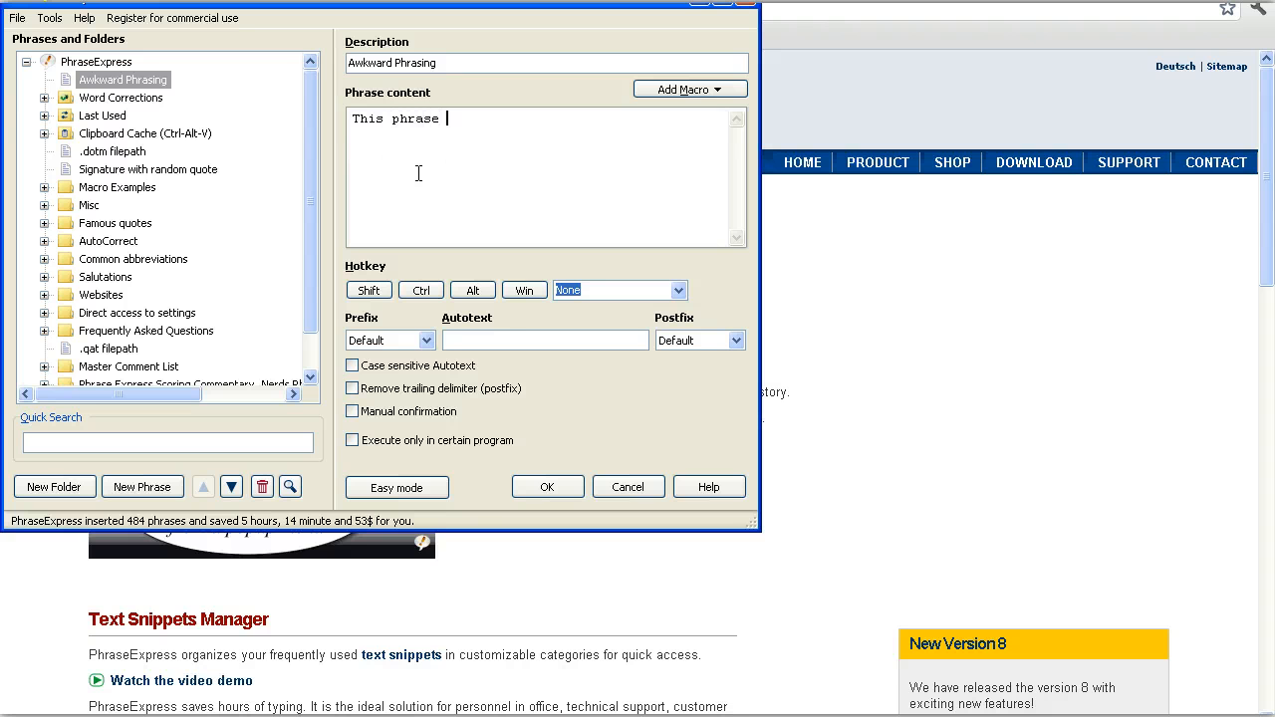
pyautogui.write('is')
pyautogui.press('BackSpace')
pyautogui.press('BackSpace')
pyautogui.write('has an awkward fluency to it.')
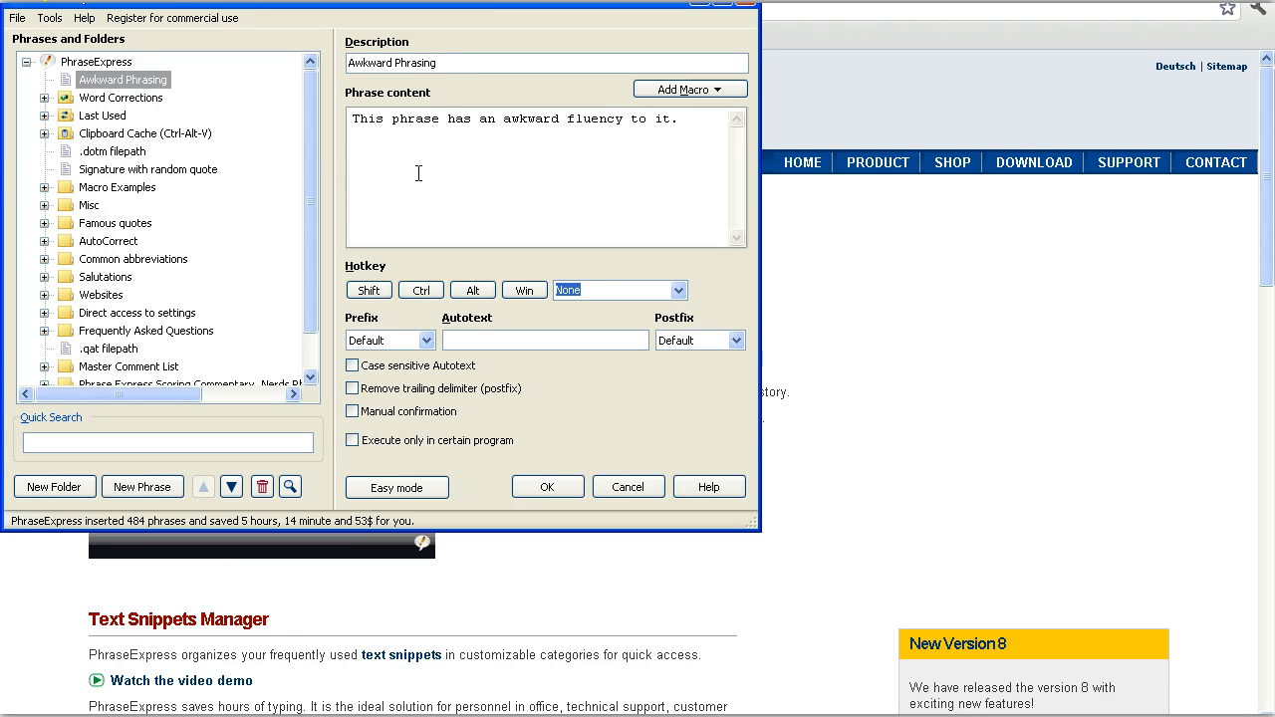
# - Continue the phrase content with "Try reworking the sentence to standard, simple syntax, think SUBJECT, VERB, COMPLEMENT."
pyautogui.write(' Try reworking the sentence to standard, simple synt')
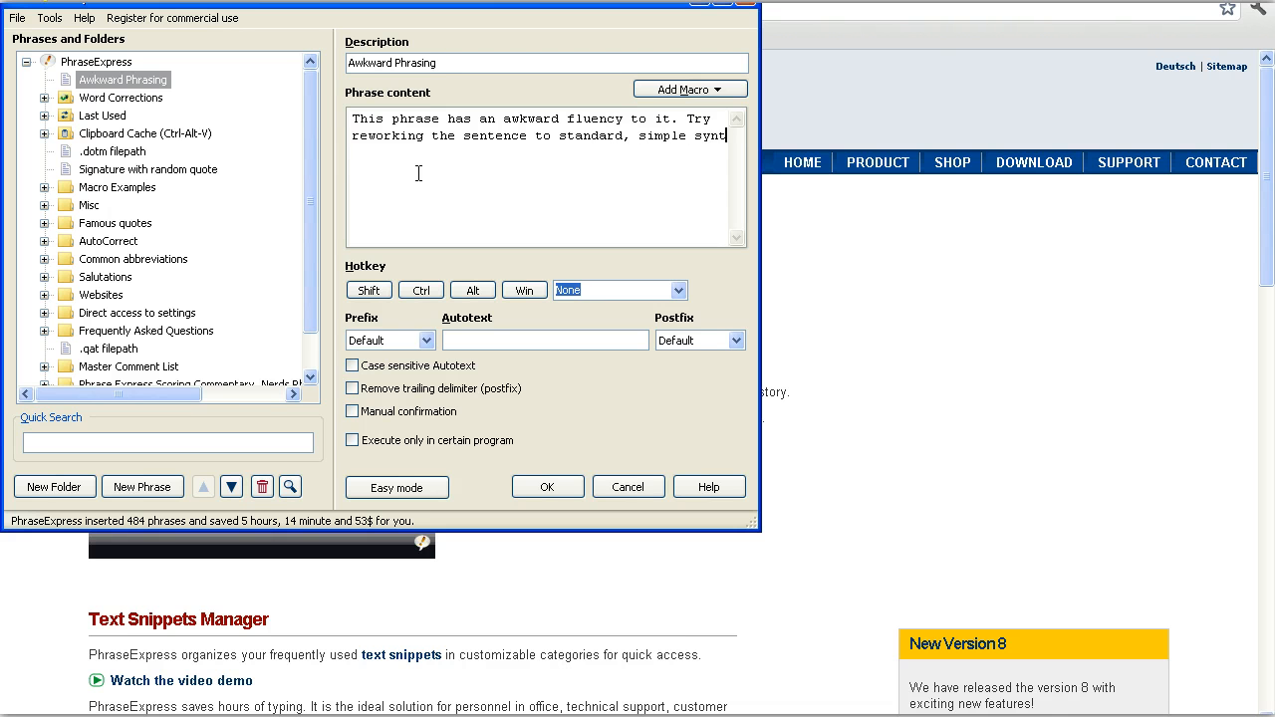
pyautogui.write('ax, thinkg')
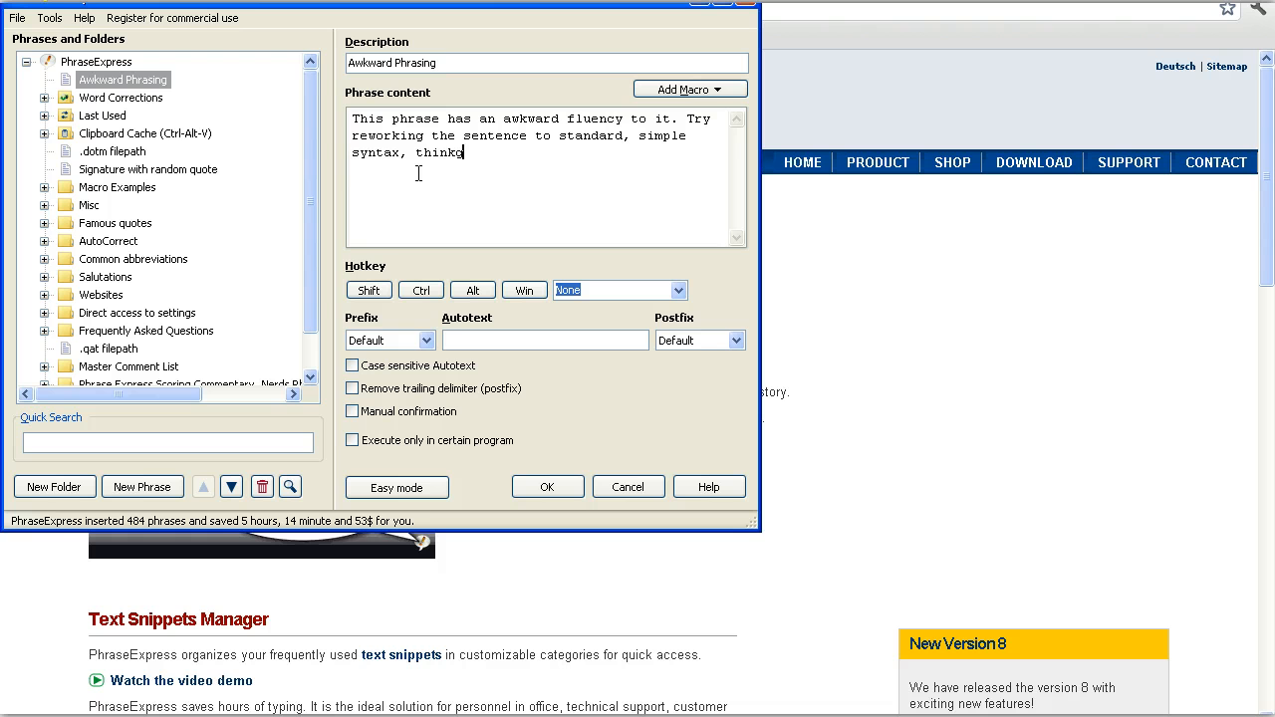
pyautogui.press('BackSpace')
pyautogui.write('SUBJECT, ')
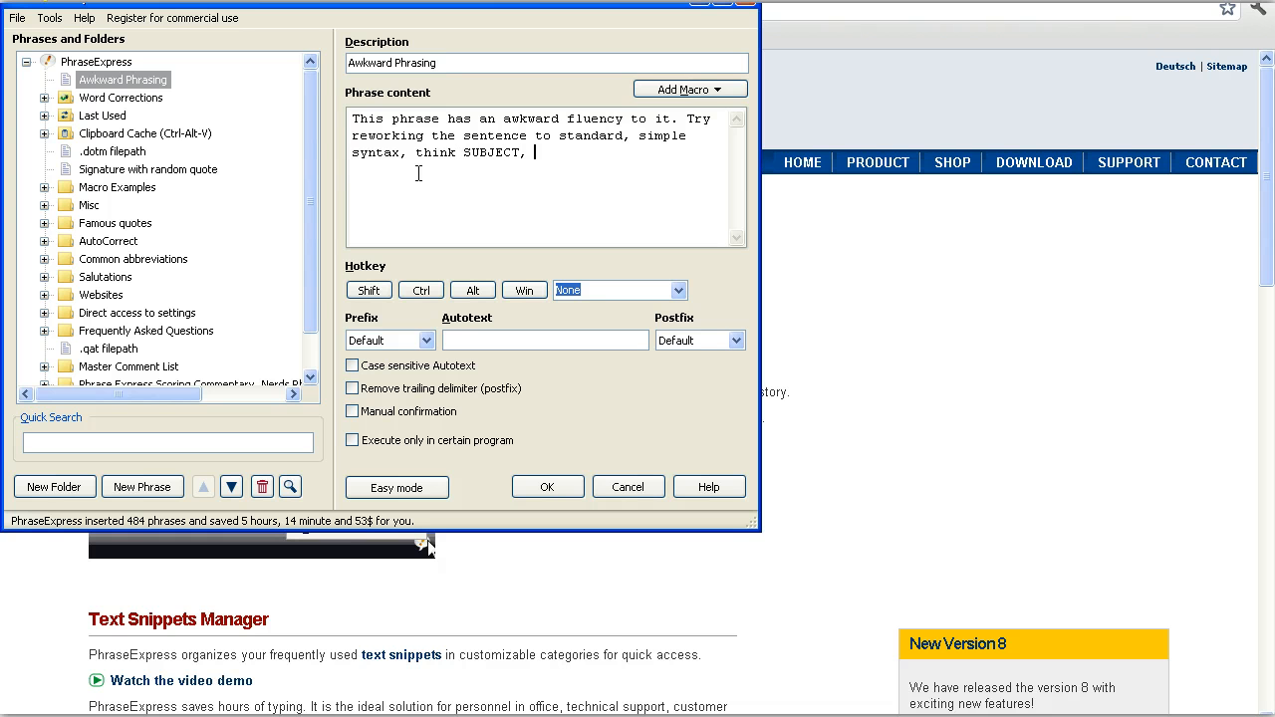
pyautogui.write('VERB, COMPLEMENT.')
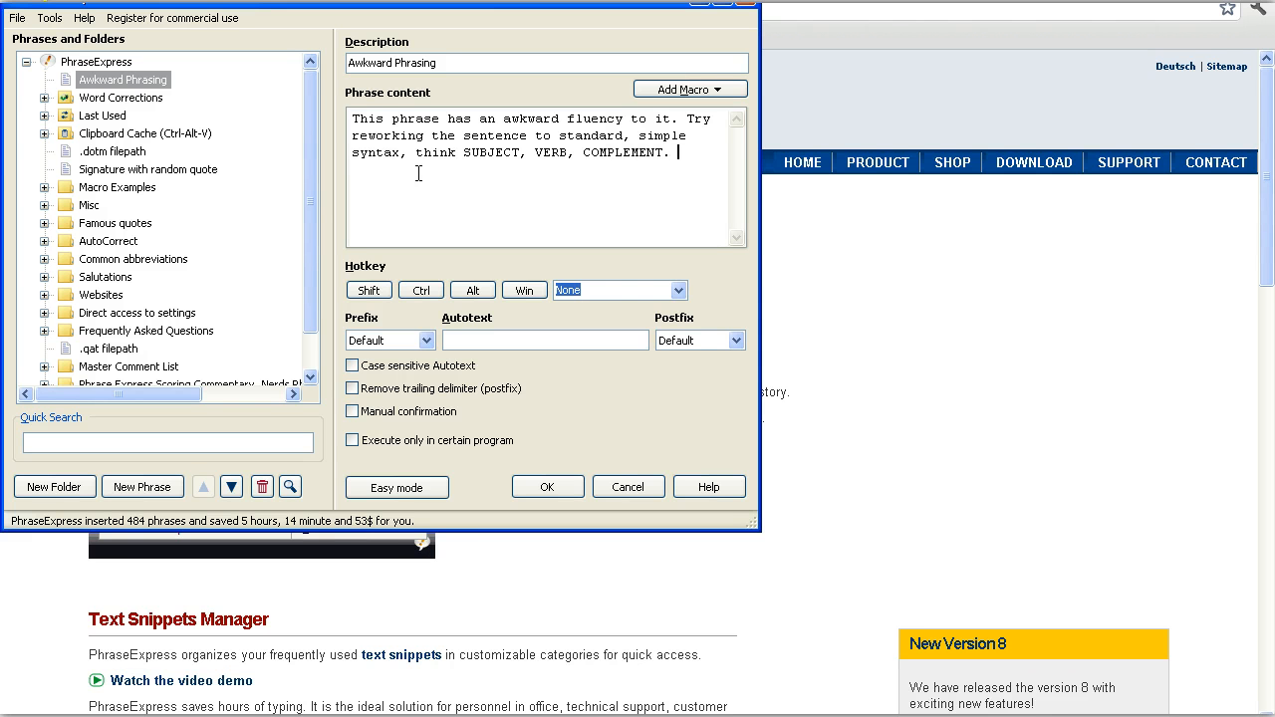
# - Set the new phrase's autotext to ".awk" and save the phrase
pyautogui.click(471, 340)
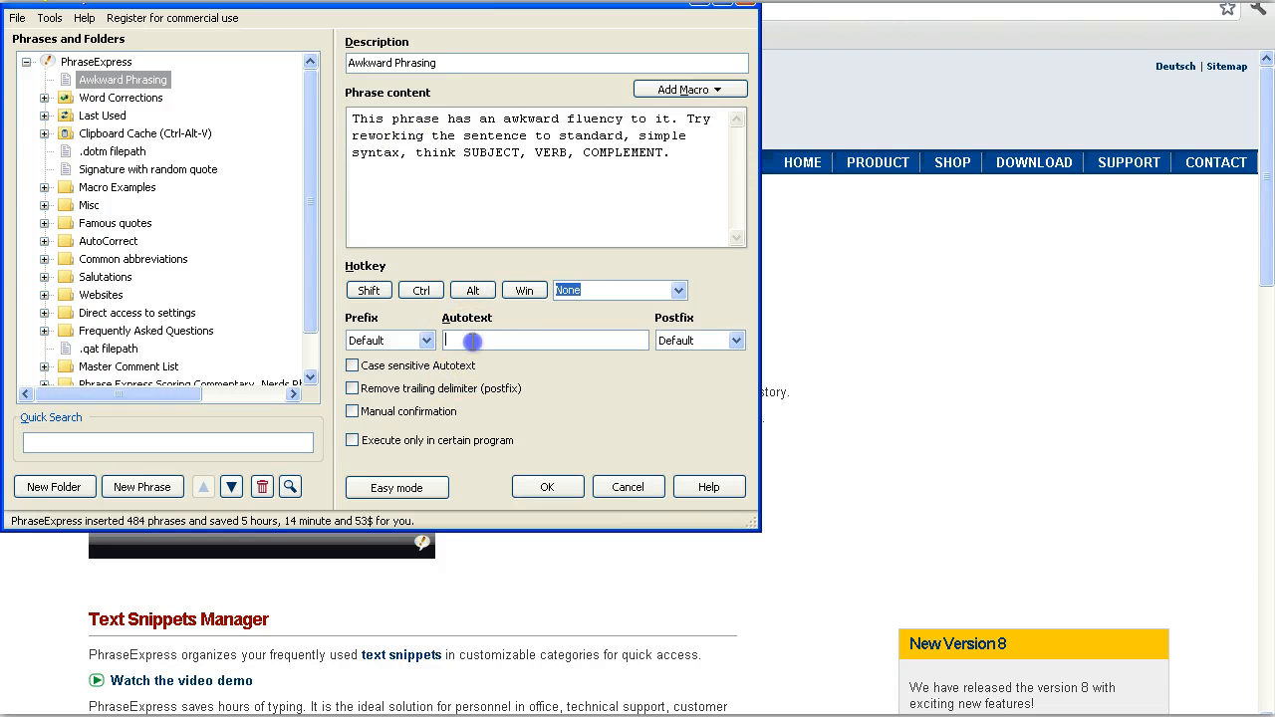
pyautogui.write('.awk')
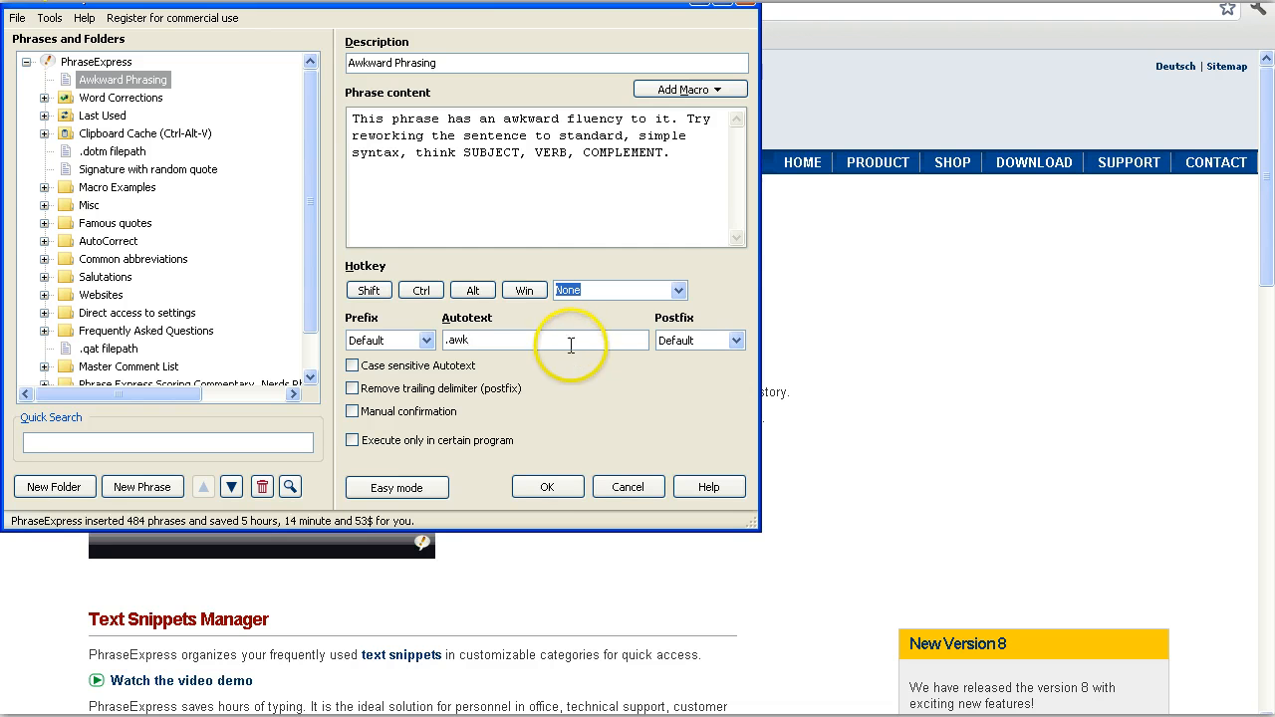
pyautogui.click(551, 484)
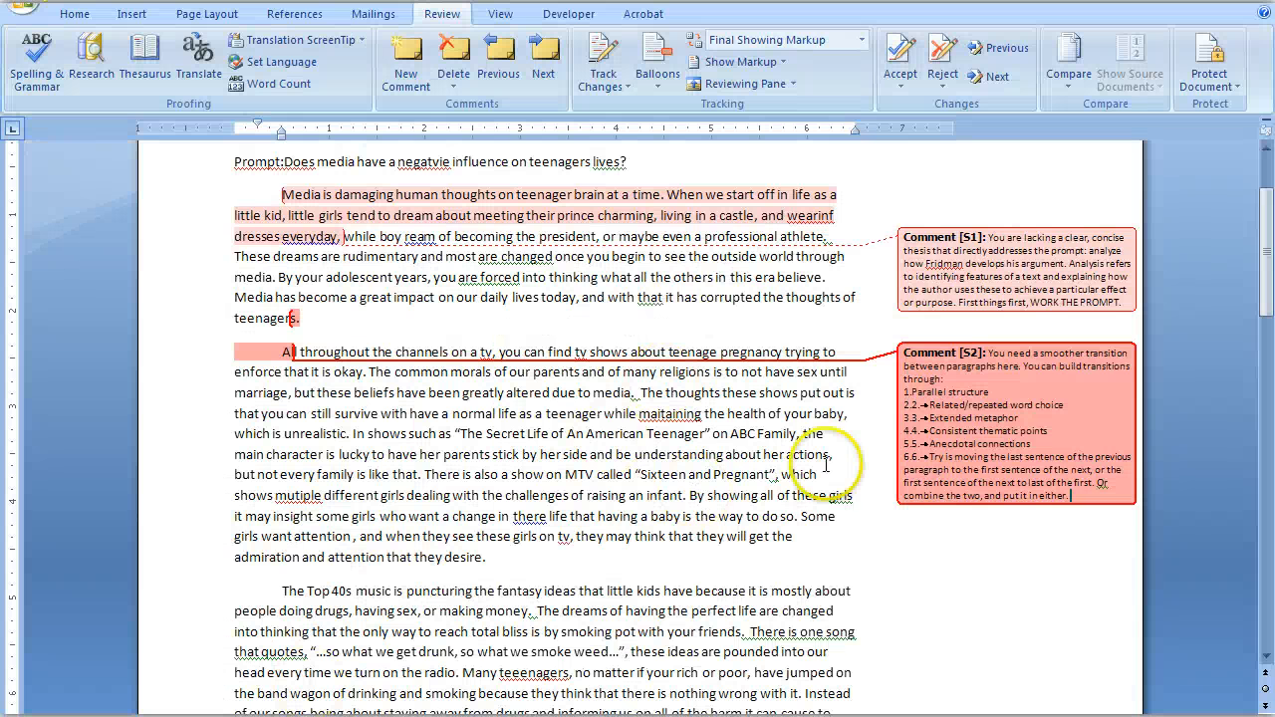
# - In the Word essay, comment on "they will get the" in the second paragraph with the ".awk" stock phrase, and select the inserted comment text
pyautogui.moveTo(793, 536); pyautogui.dragTo(703, 536)
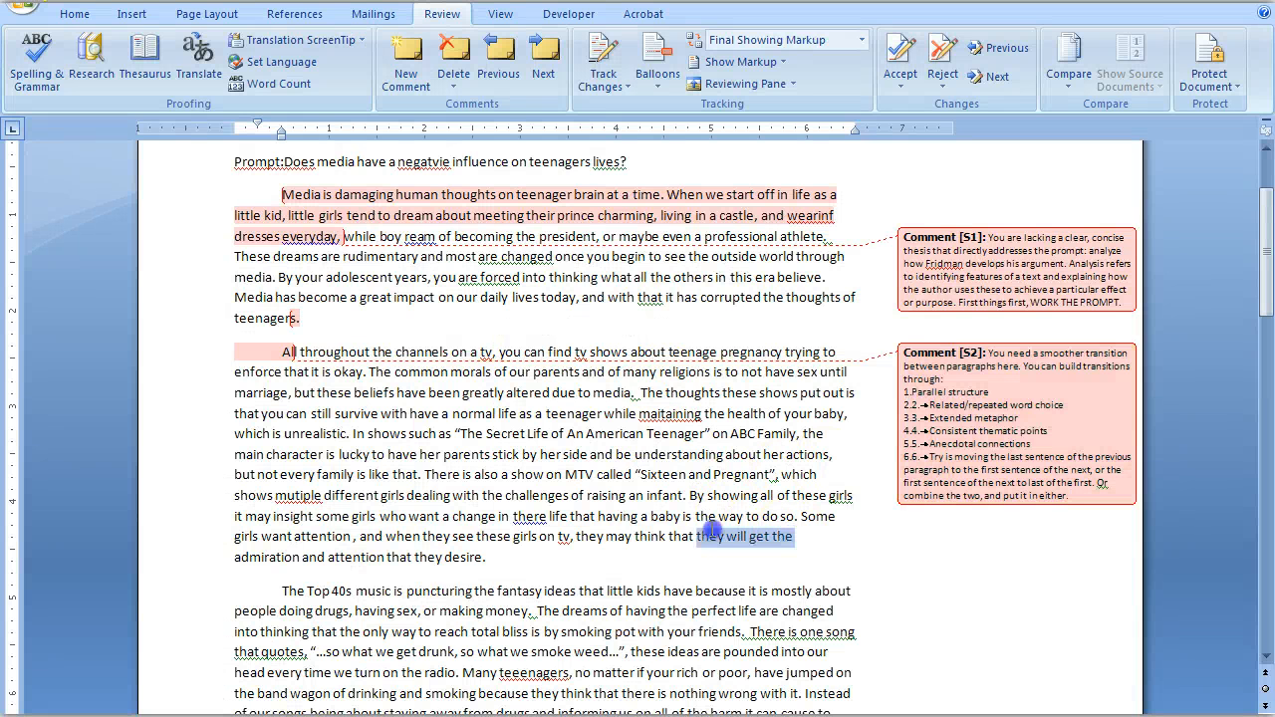
pyautogui.click(405, 61)
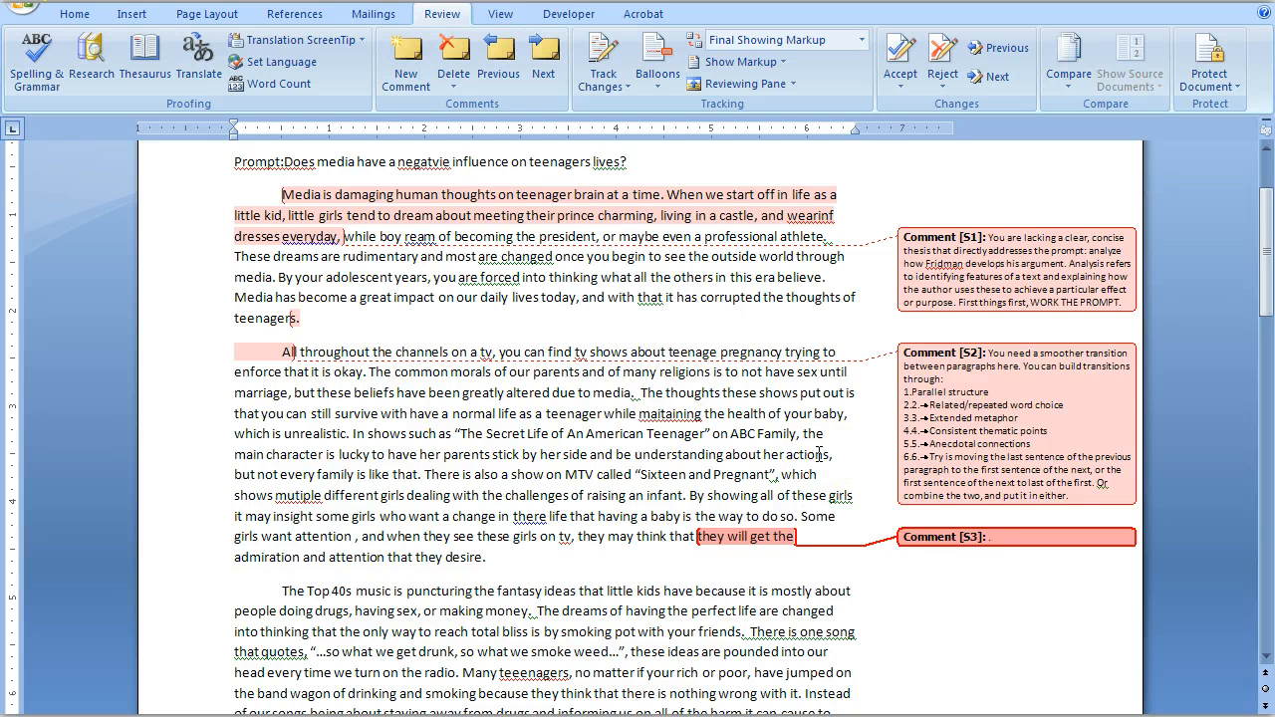
pyautogui.write('.awk')
pyautogui.press('space')
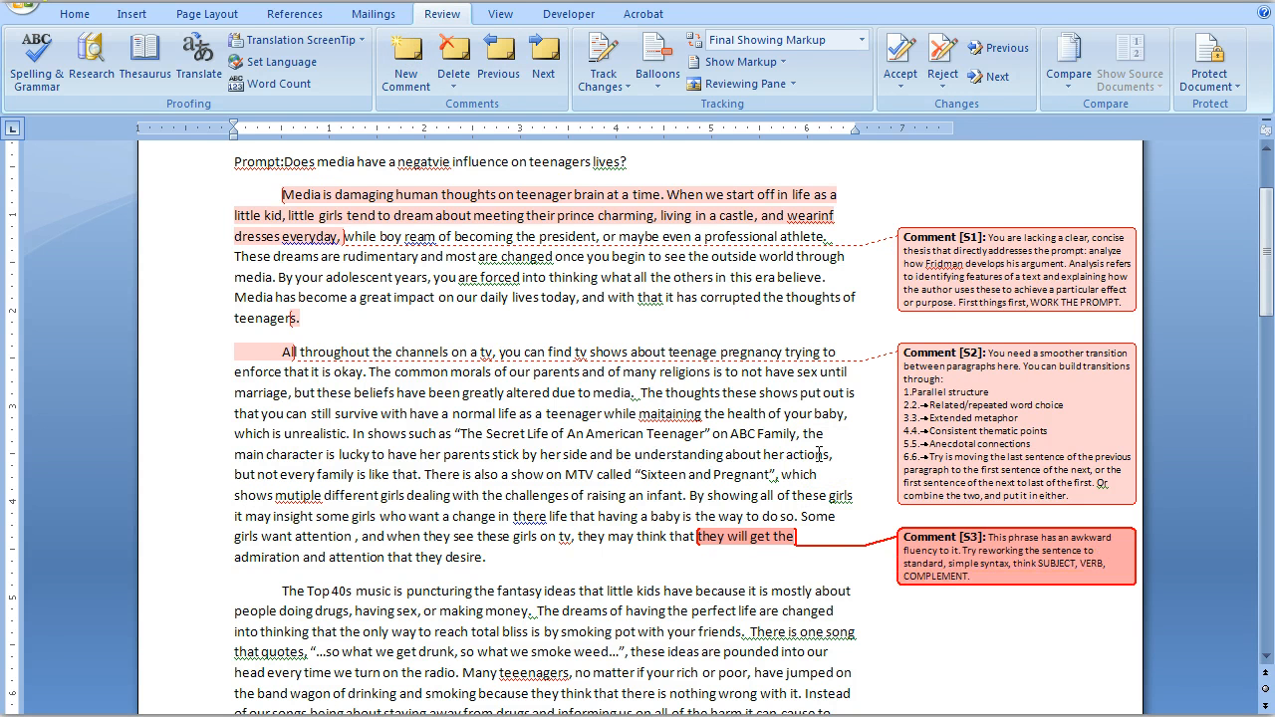
pyautogui.moveTo(991, 578); pyautogui.dragTo(990, 540)
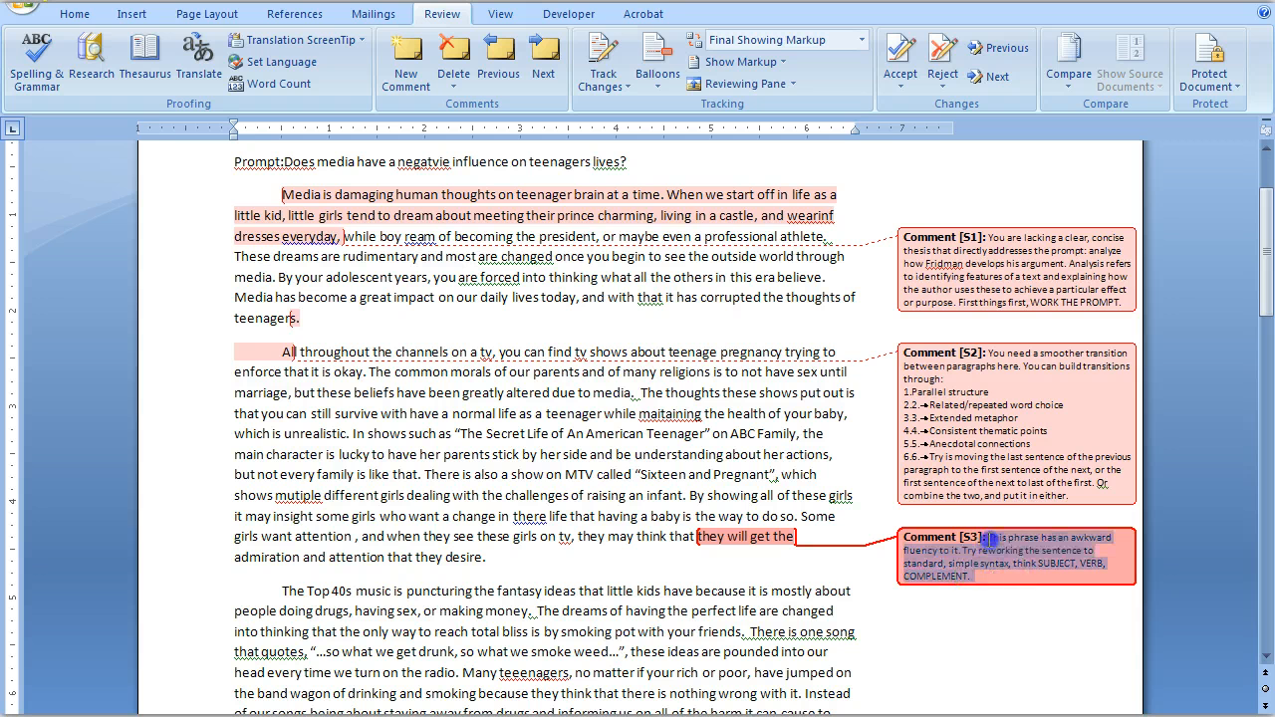